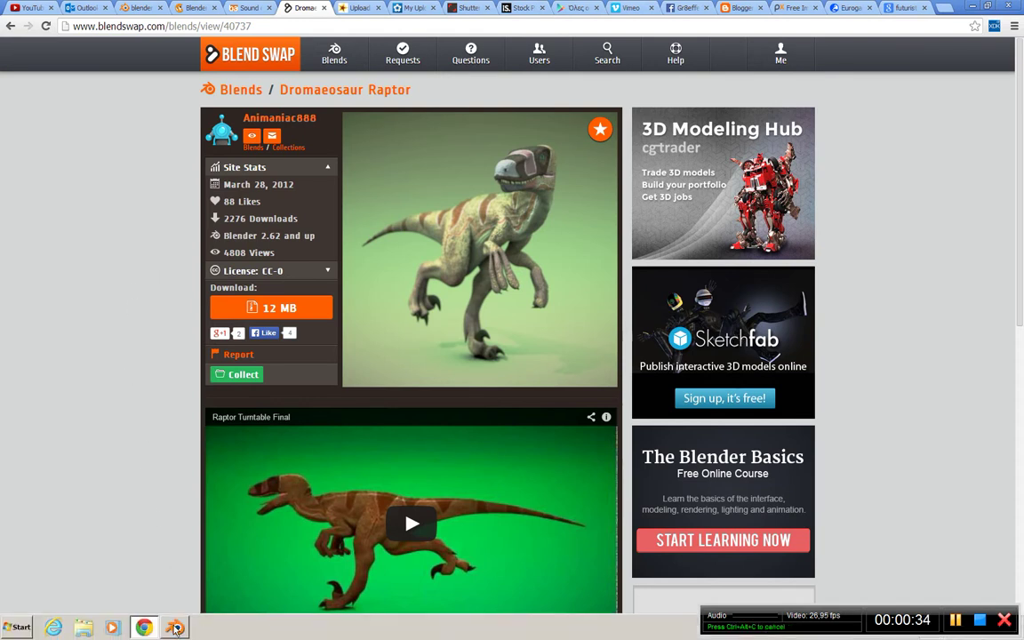
Step: Leave the Blend Swap raptor page and bring up Blender with blocky_t.blend
left_click(175, 627)
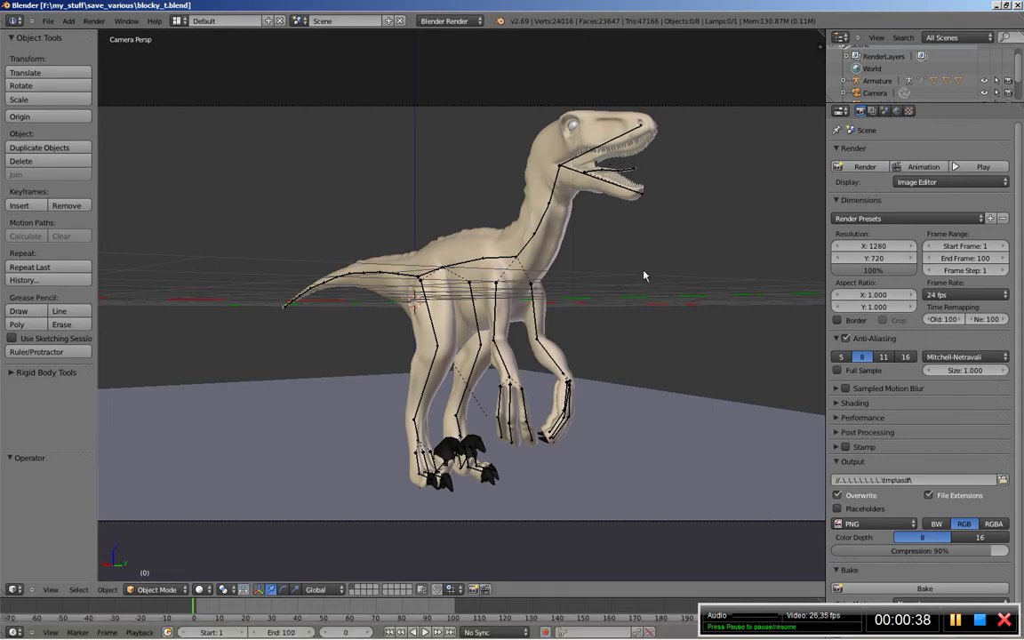
Step: Delete the raptor's Armature from the Outliner
left_click(880, 82)
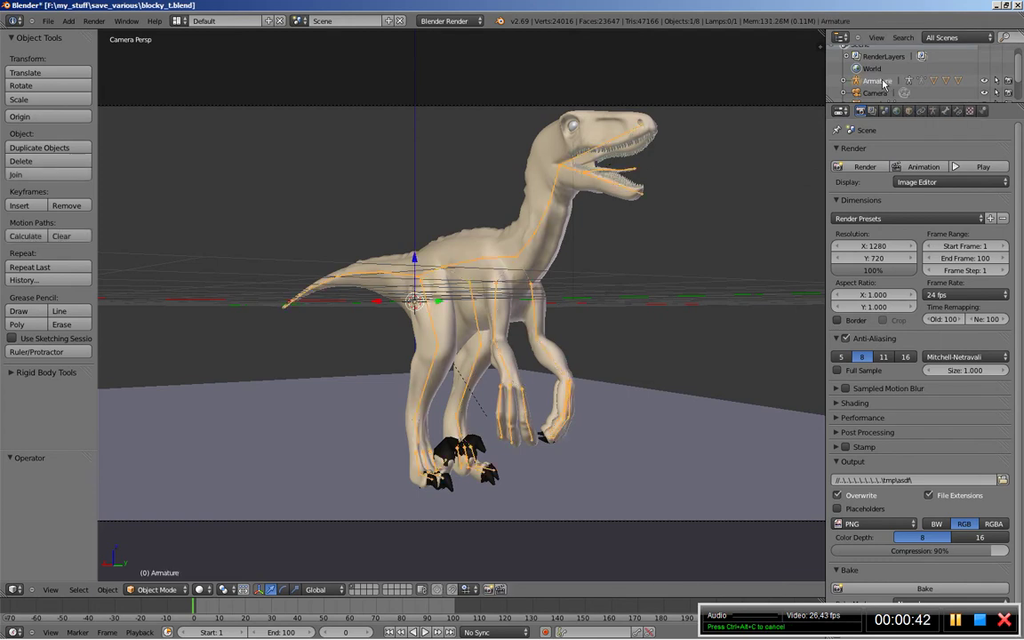
right_click(878, 84)
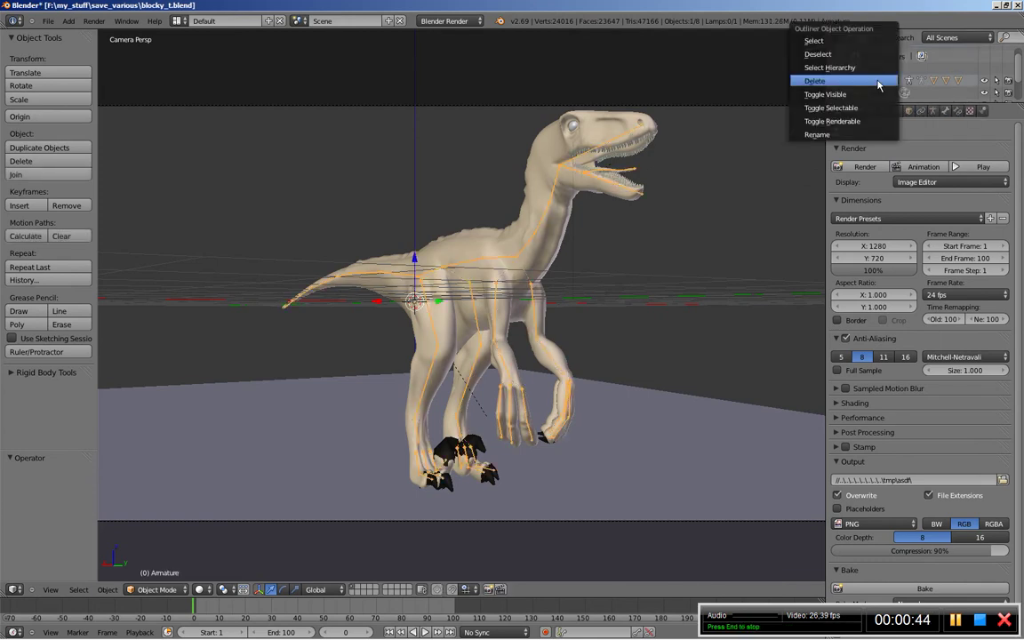
left_click(879, 83)
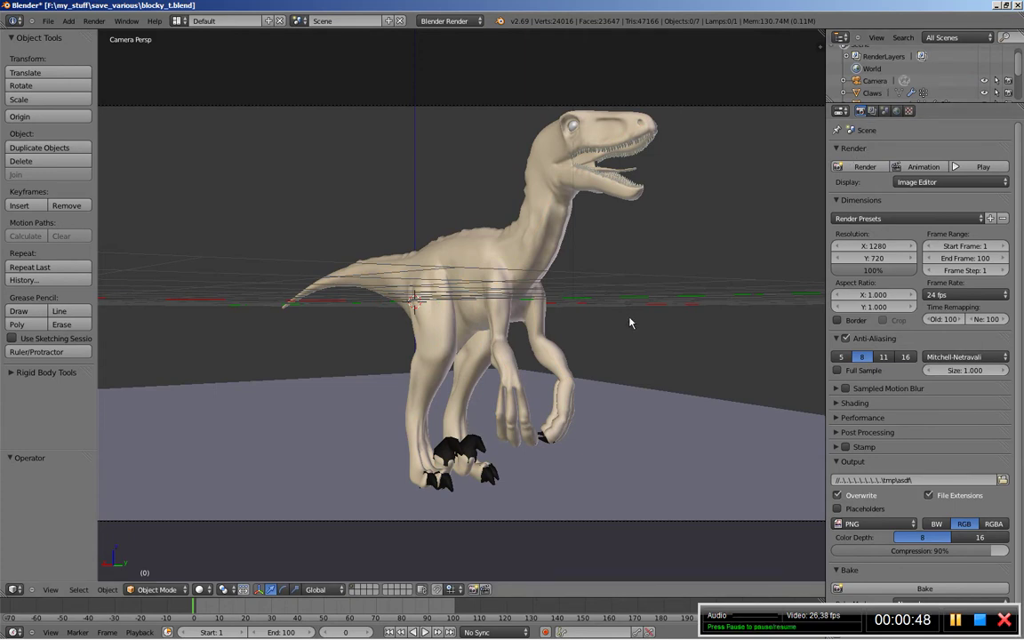
Step: Move the ground plane onto another layer with M
right_click(662, 401)
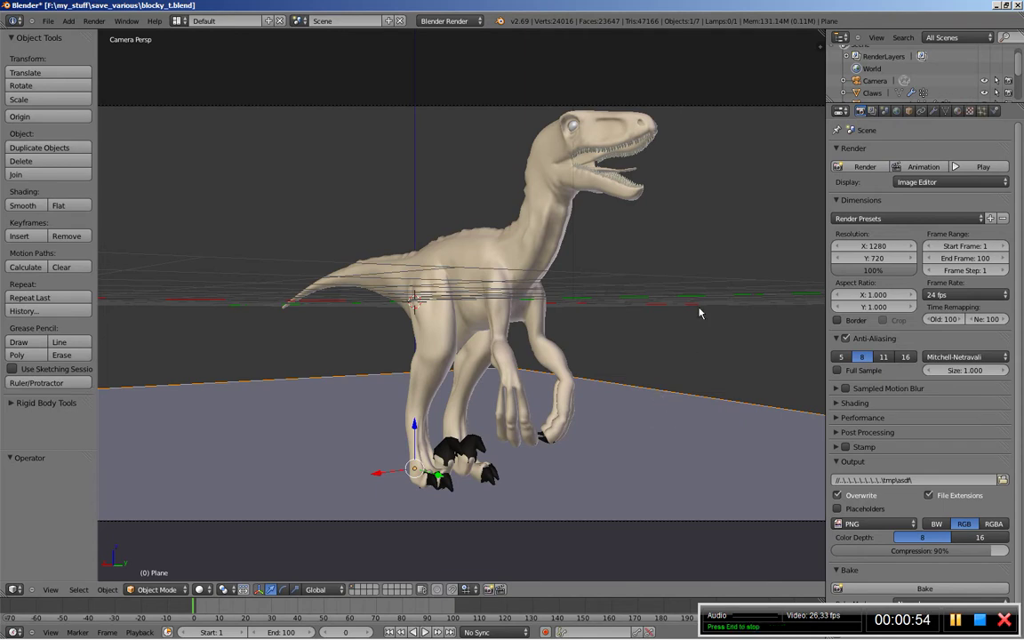
key("m")
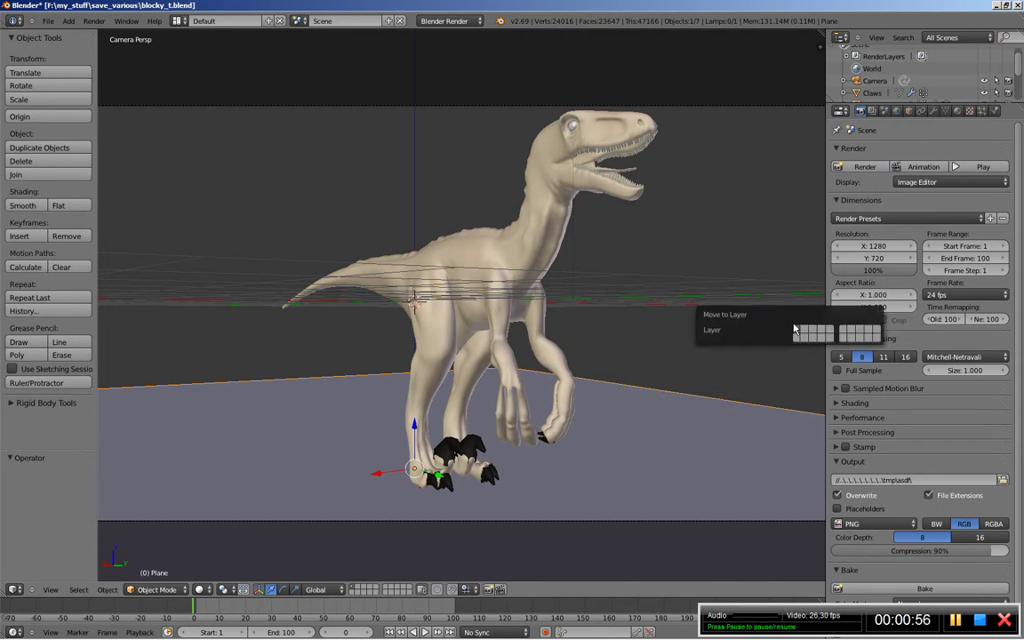
left_click(805, 333)
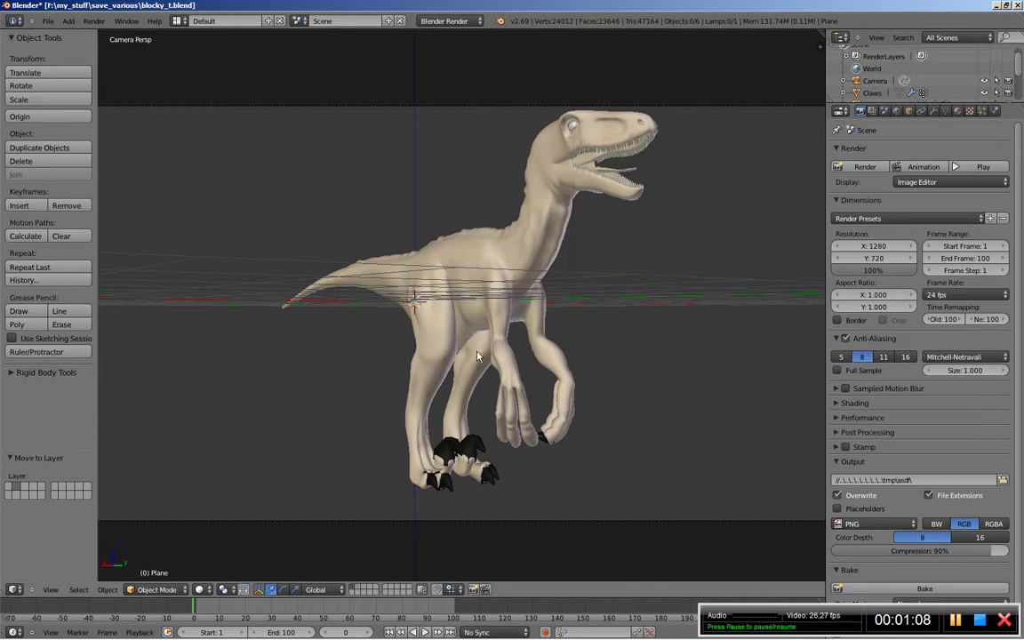
Step: Remove the Claws' Armature modifier and apply its Subsurf at view level 1
right_click(477, 446)
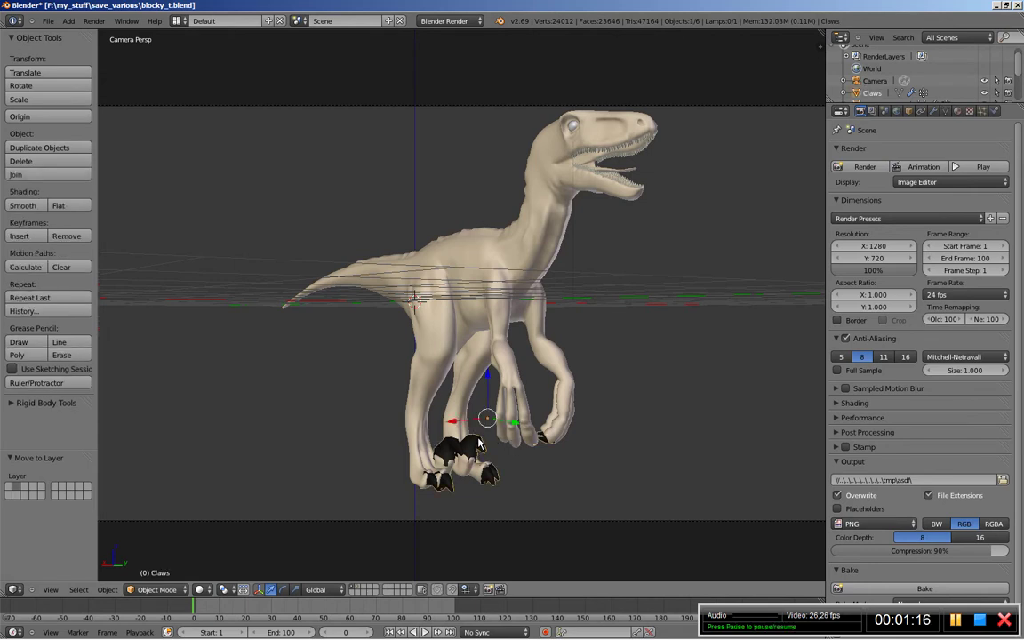
left_click(932, 111)
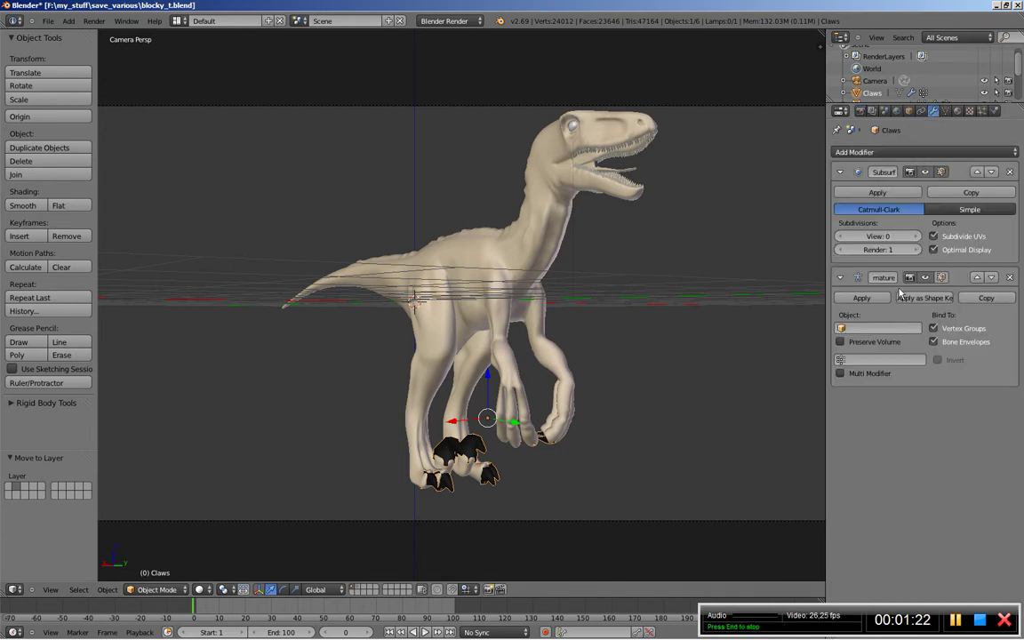
left_click(1010, 279)
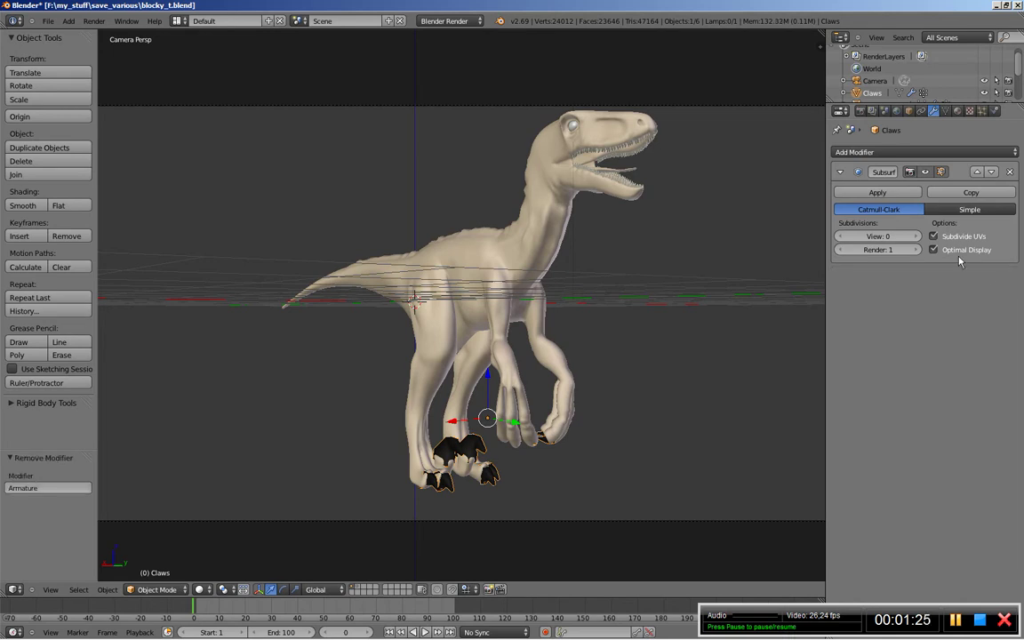
left_click(916, 237)
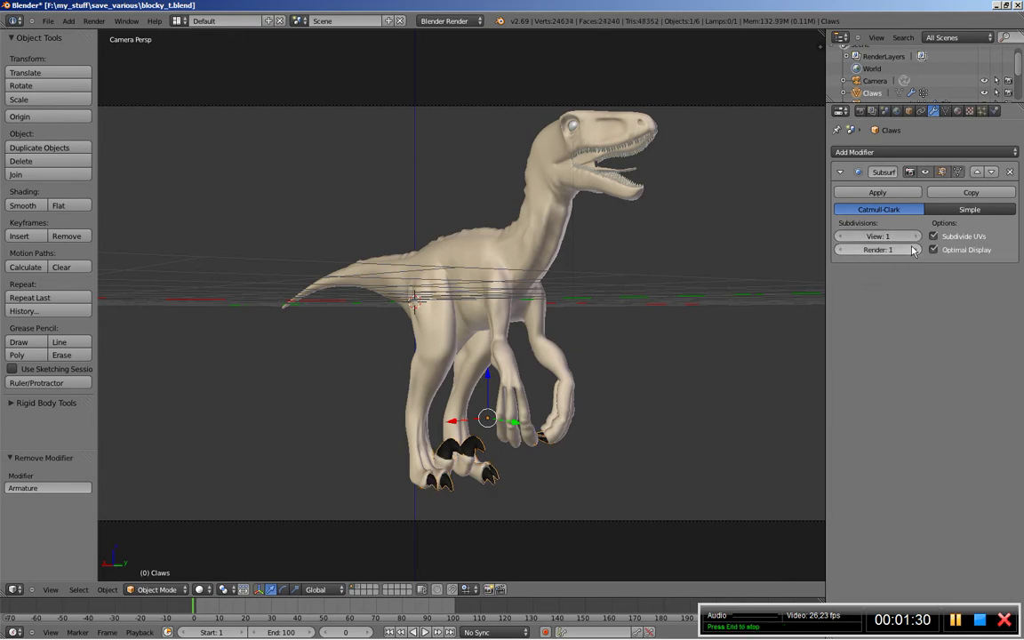
left_click(877, 193)
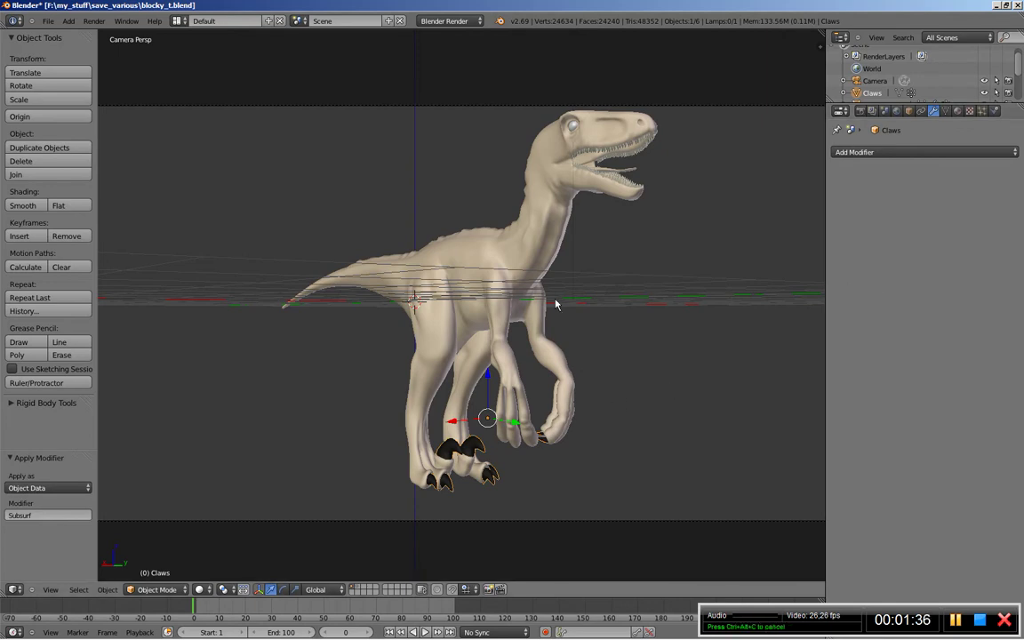
Step: Delete the Dromaeosaur body's Armature.001 modifier, then deselect everything
right_click(542, 276)
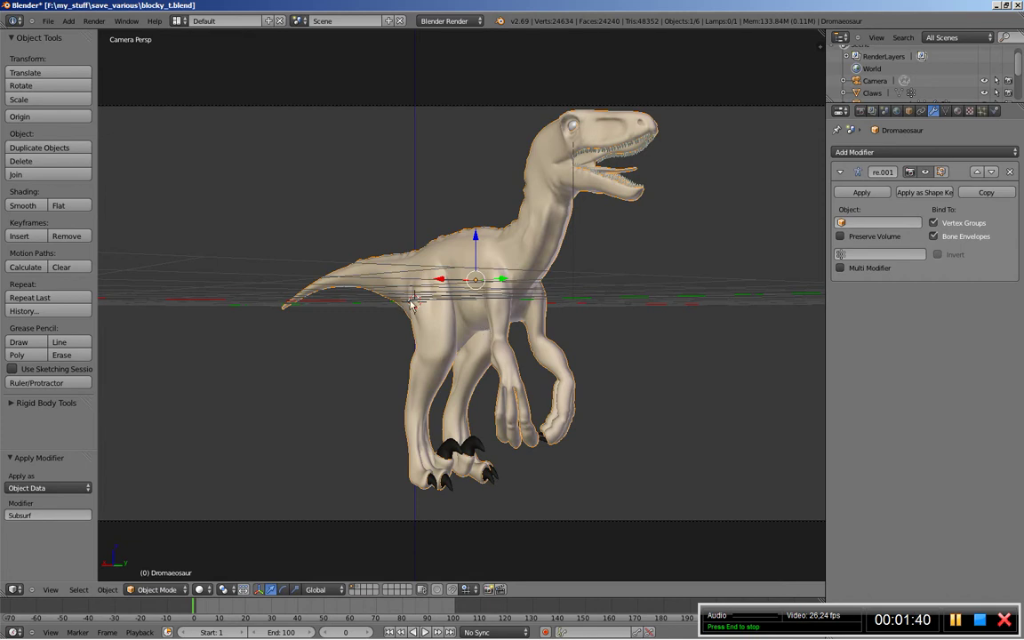
left_click(1009, 173)
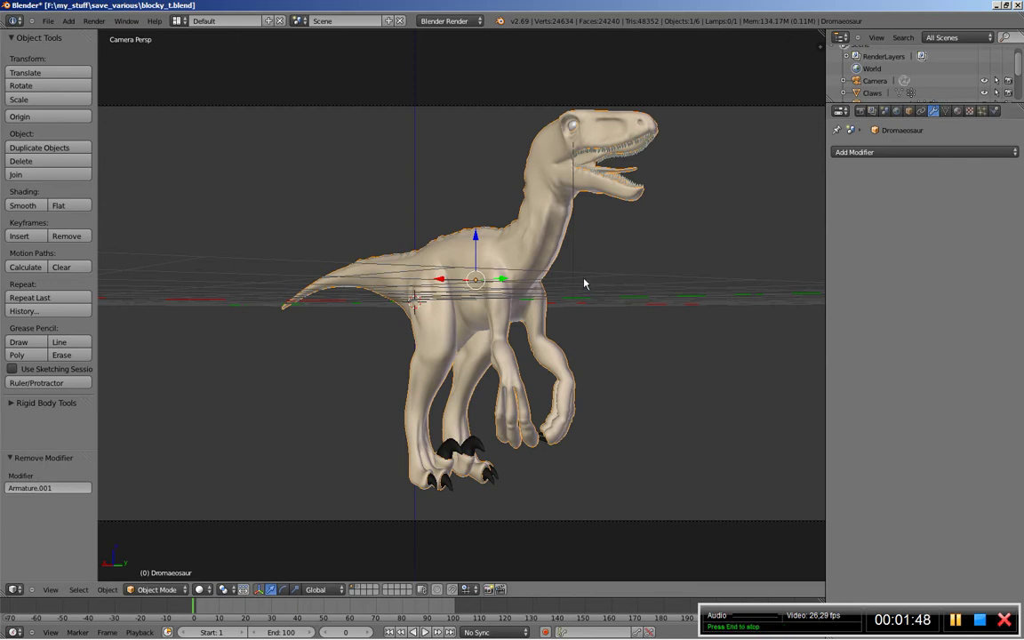
key("a")
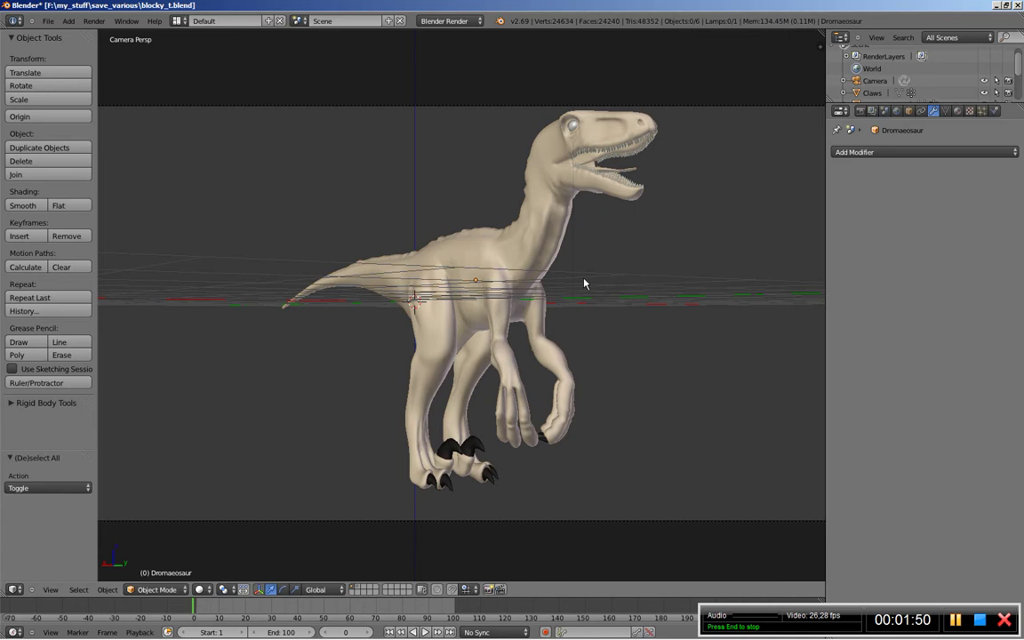
Step: Join the claws and body into one Dromaeosaur mesh with Ctrl+J, keeping its position
key("a")
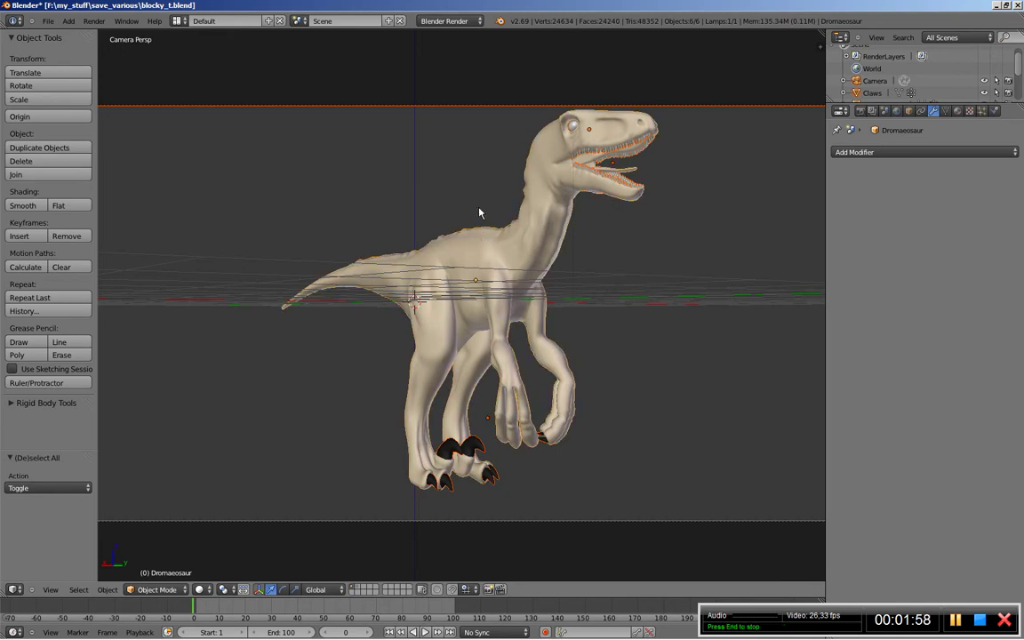
key("ctrl+j")
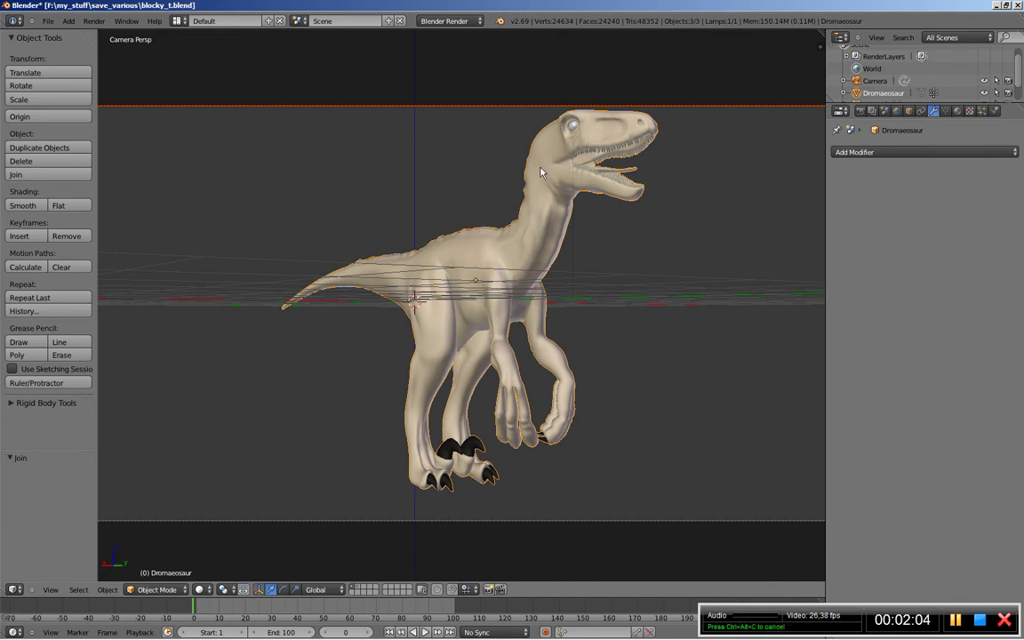
right_click(504, 259)
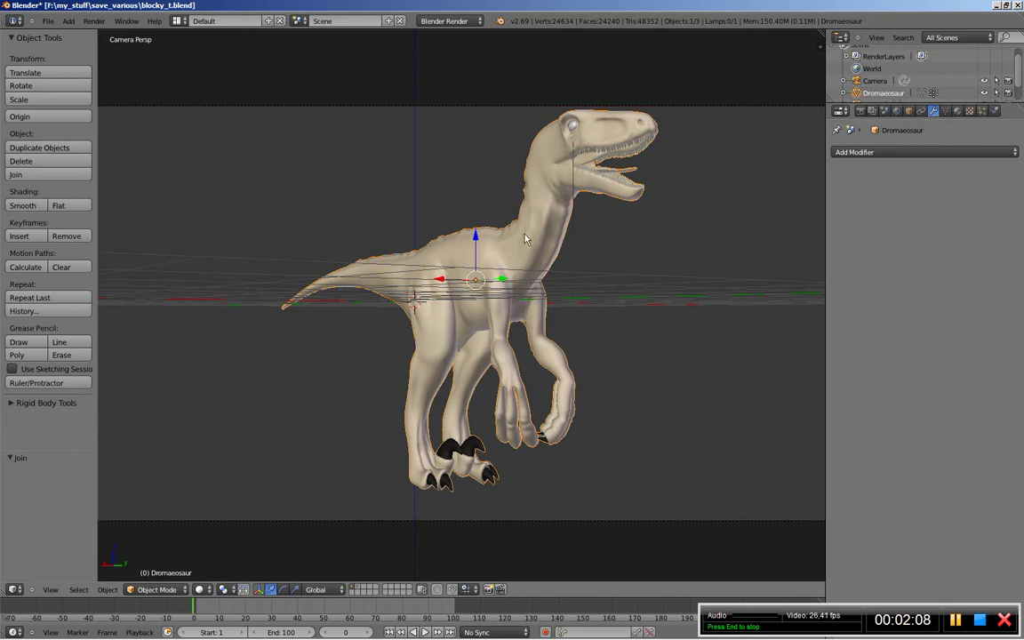
key("g")
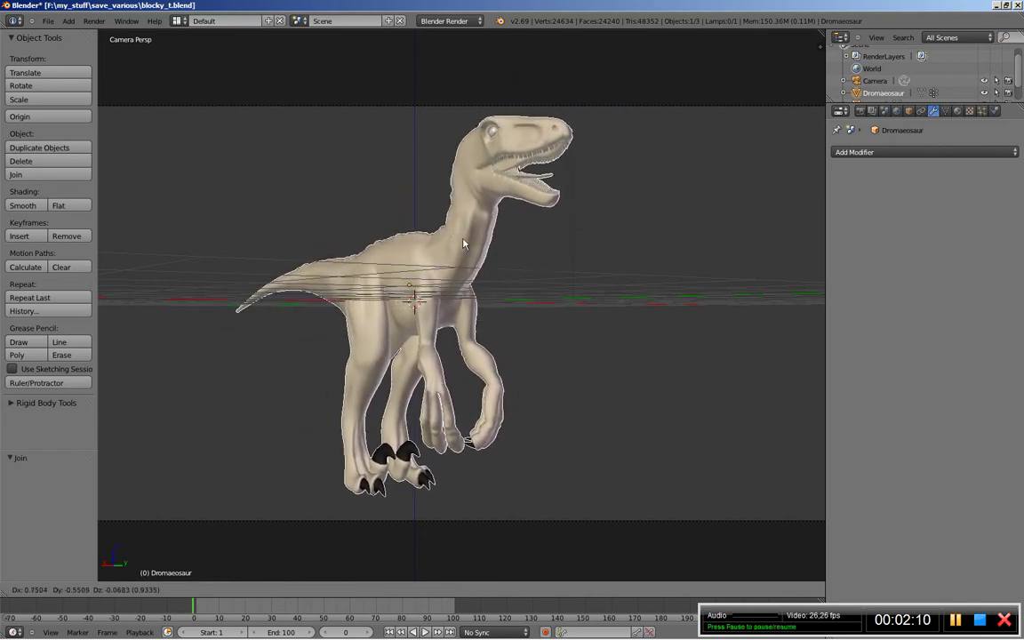
right_click(461, 238)
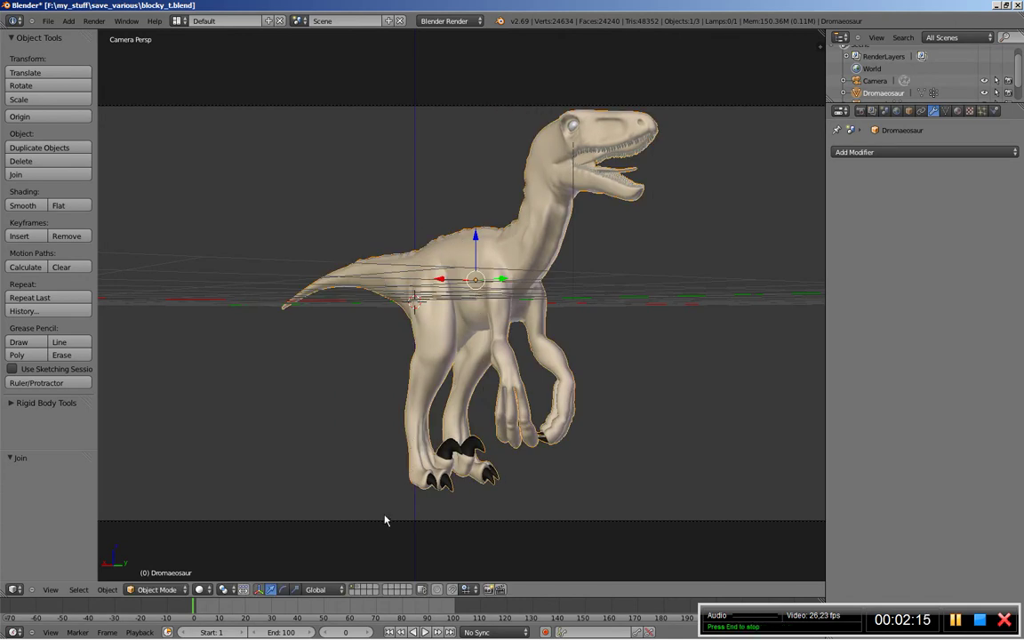
Step: Move the ground plane back to layer 1 and reselect the Dromaeosaur
left_click(361, 590)
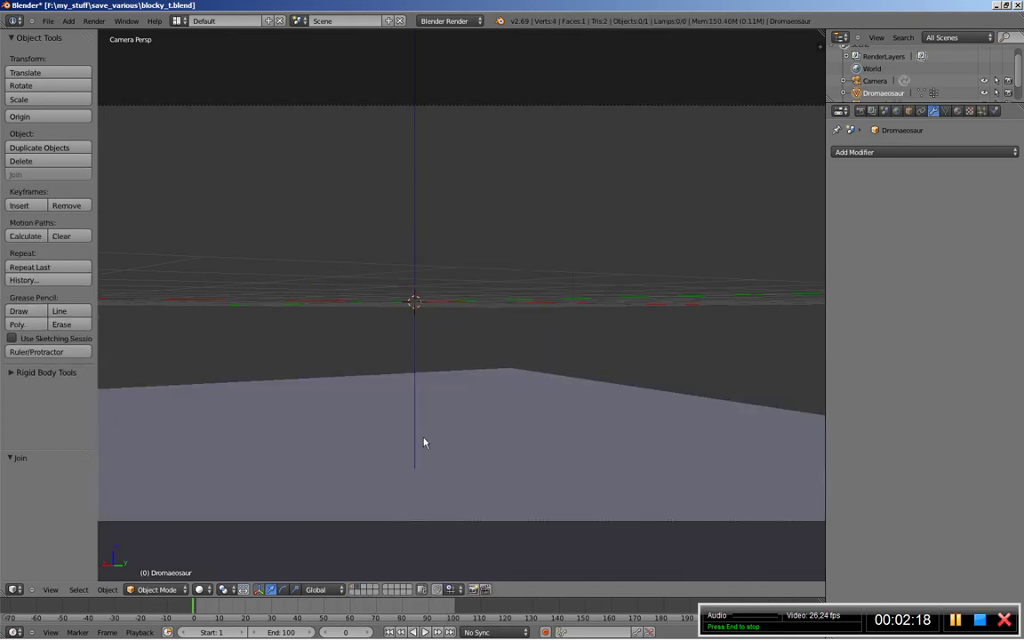
right_click(500, 382)
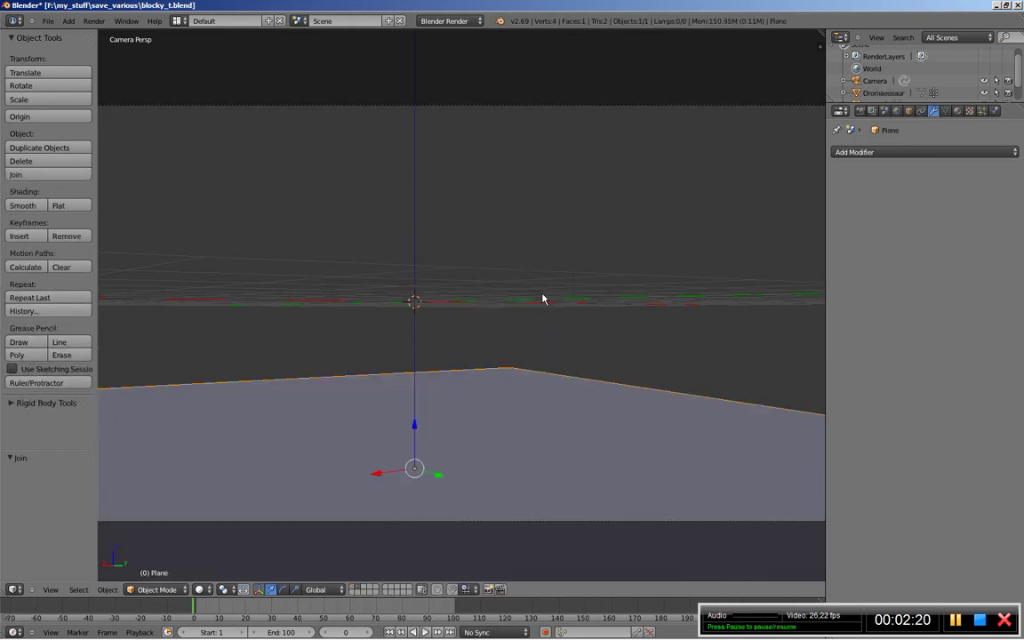
key("m")
left_click(641, 316)
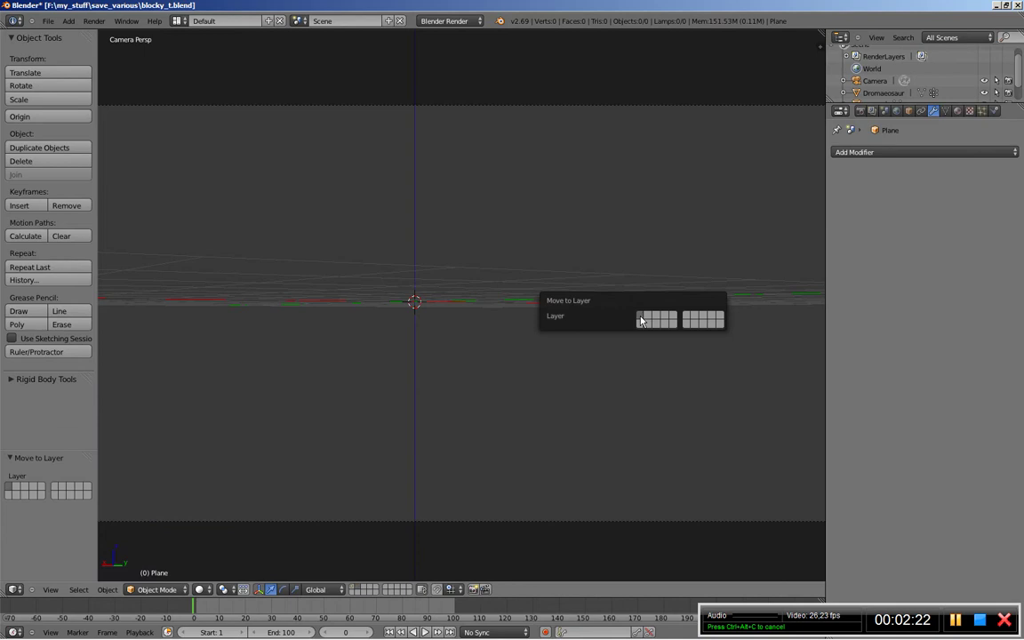
key("1")
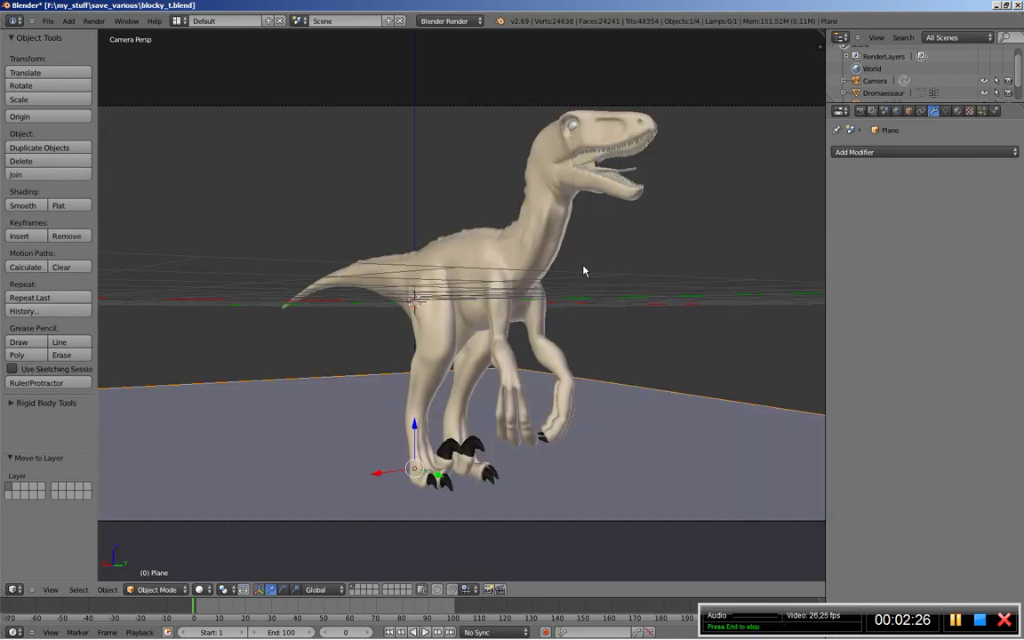
right_click(567, 182)
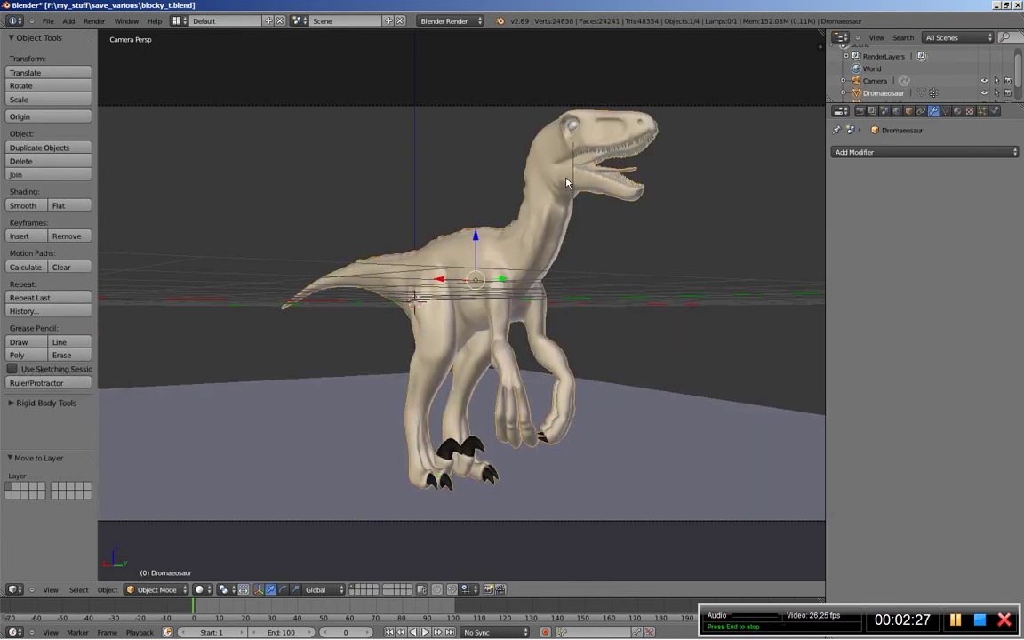
Step: Add a Remesh modifier in Blocks mode at octree depth 7, keeping disconnected pieces
left_click(867, 153)
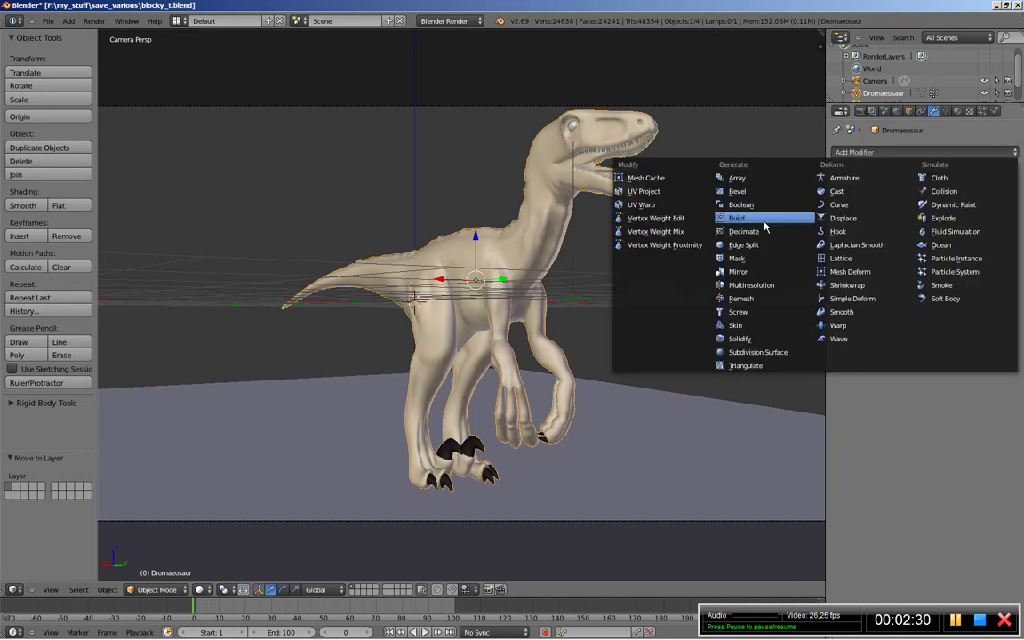
left_click(755, 299)
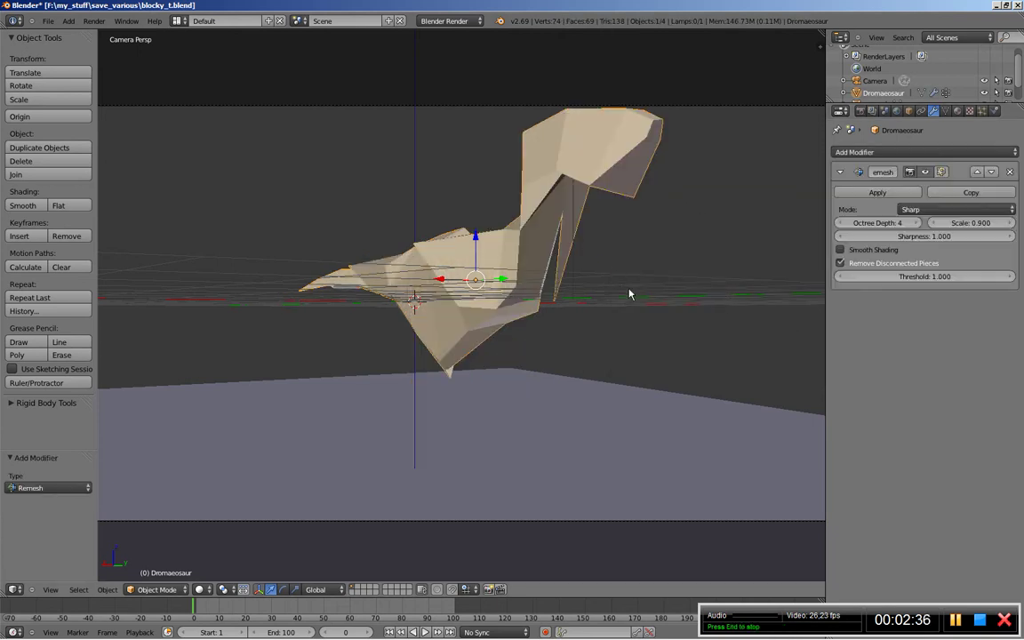
left_click(845, 264)
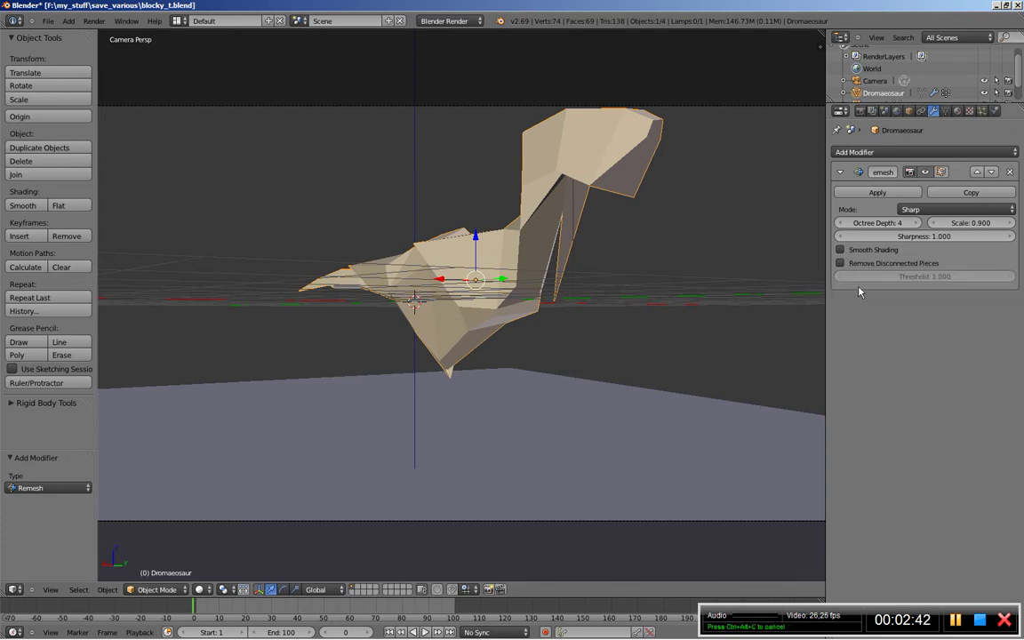
left_click(916, 224)
left_click(916, 223)
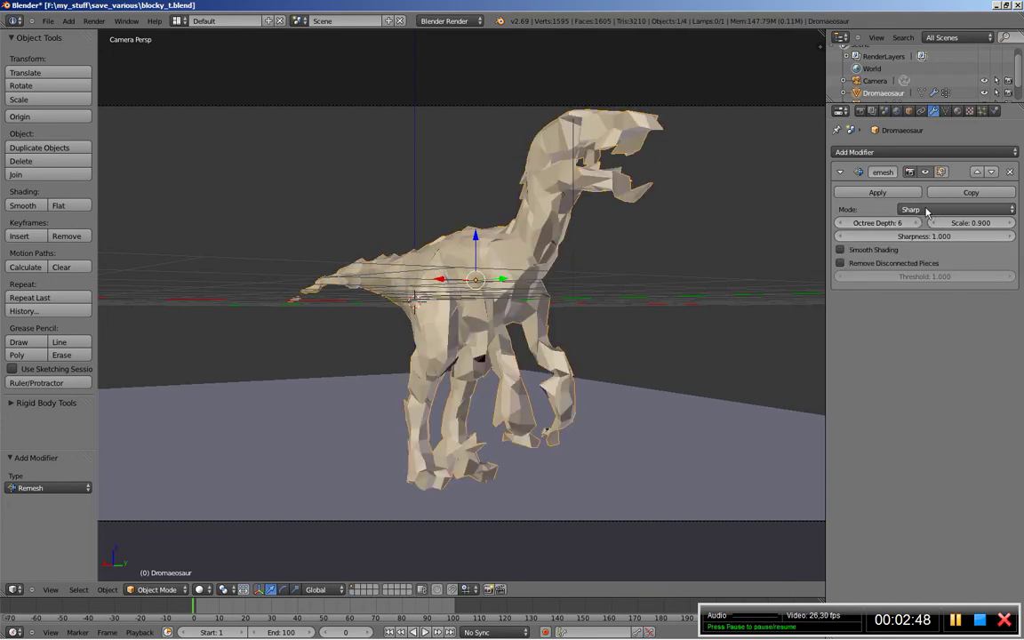
left_click(932, 211)
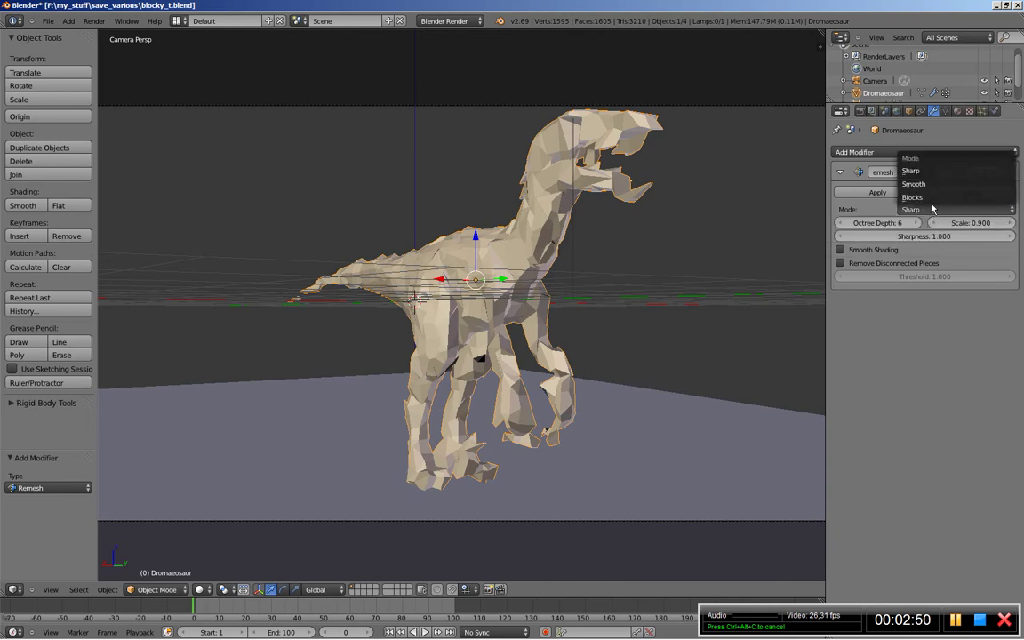
left_click(929, 198)
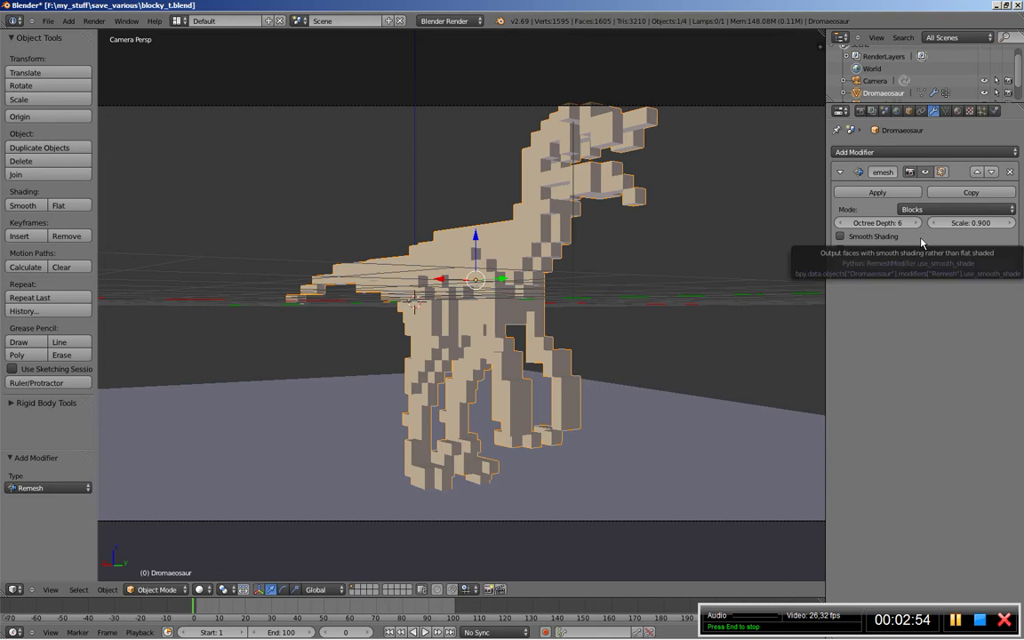
left_click(916, 224)
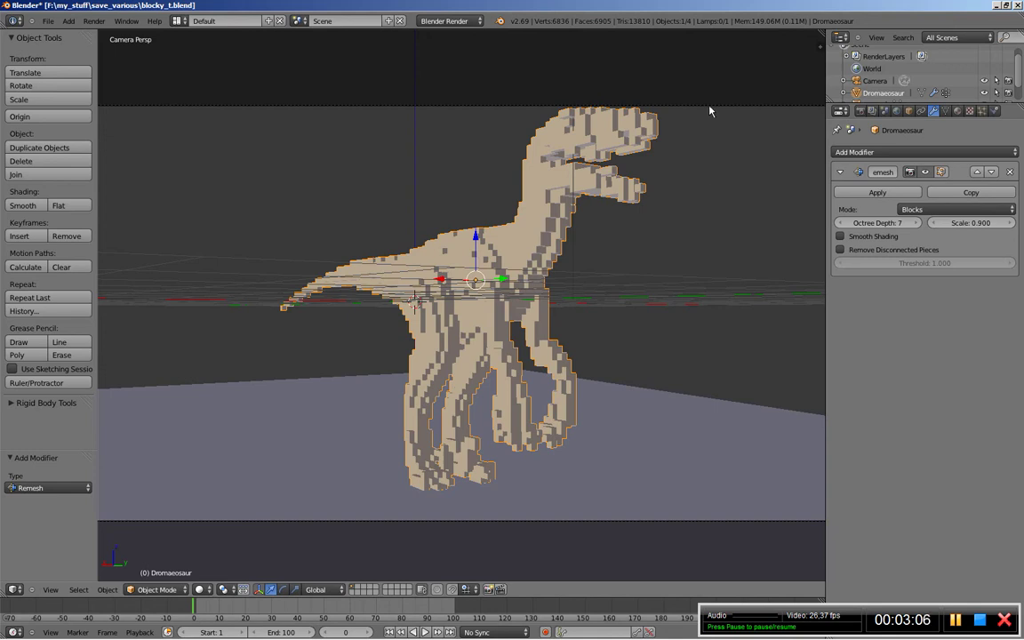
Step: Set the camera's X rotation to 91°, then reselect the dinosaur
right_click(749, 107)
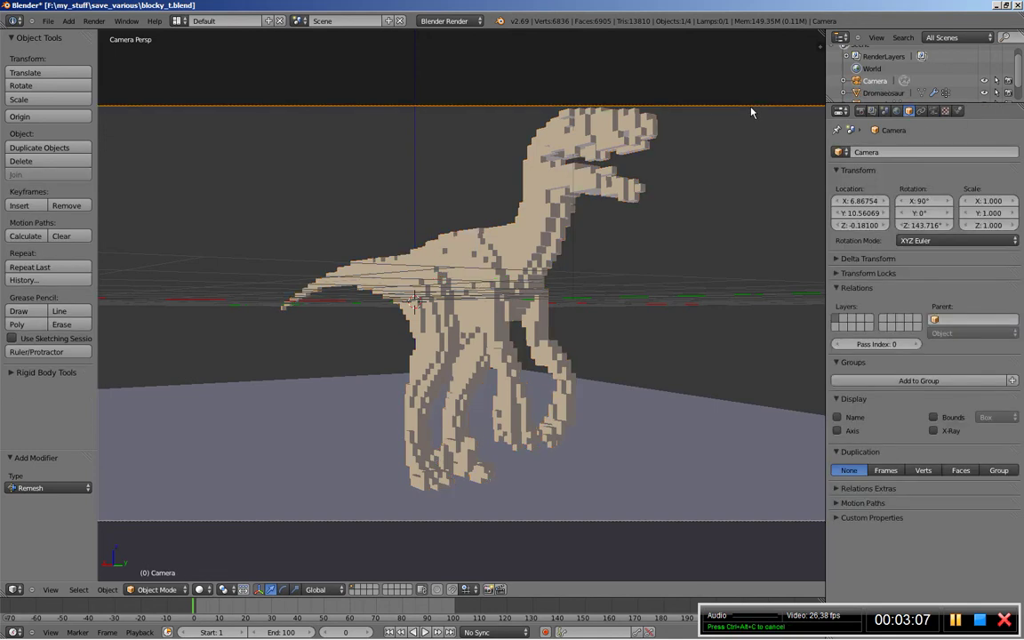
left_click(948, 206)
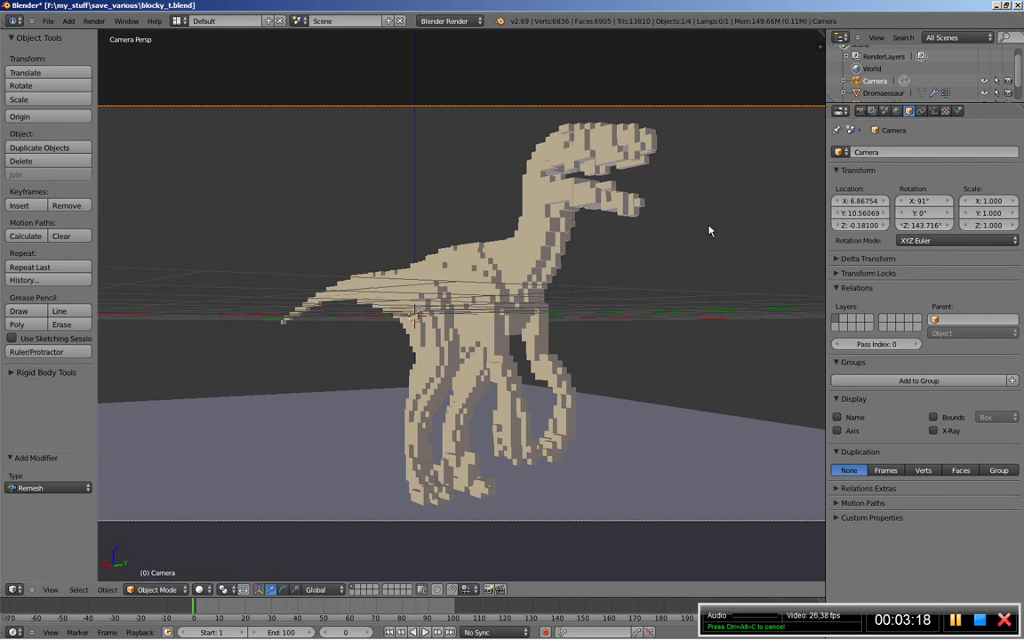
right_click(597, 194)
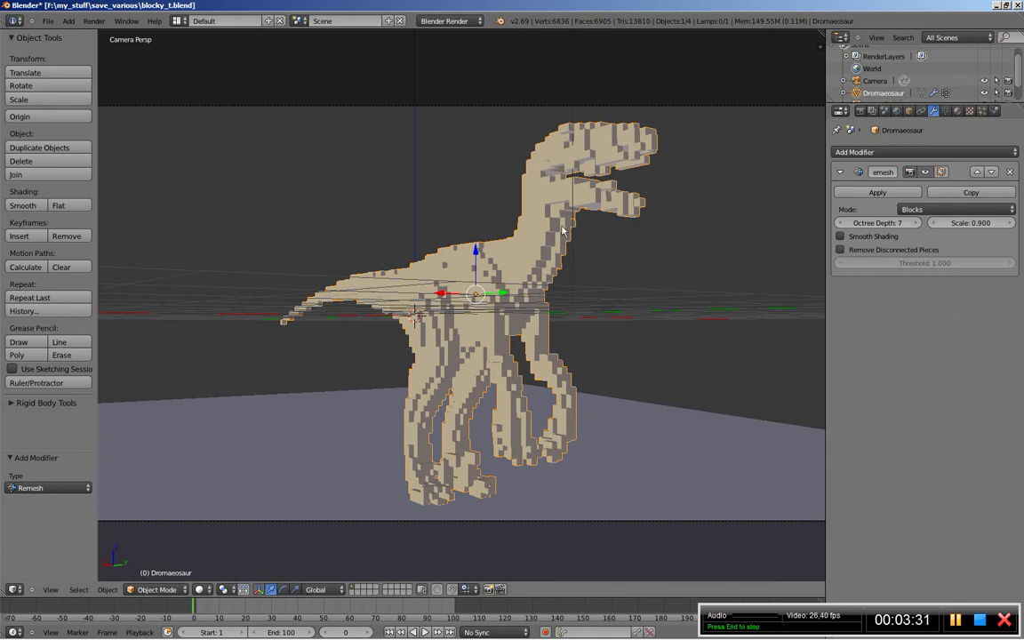
Step: Remove the Dromaeosaur, Teeth, Claws and Eye material slots and create a new Material
left_click(957, 111)
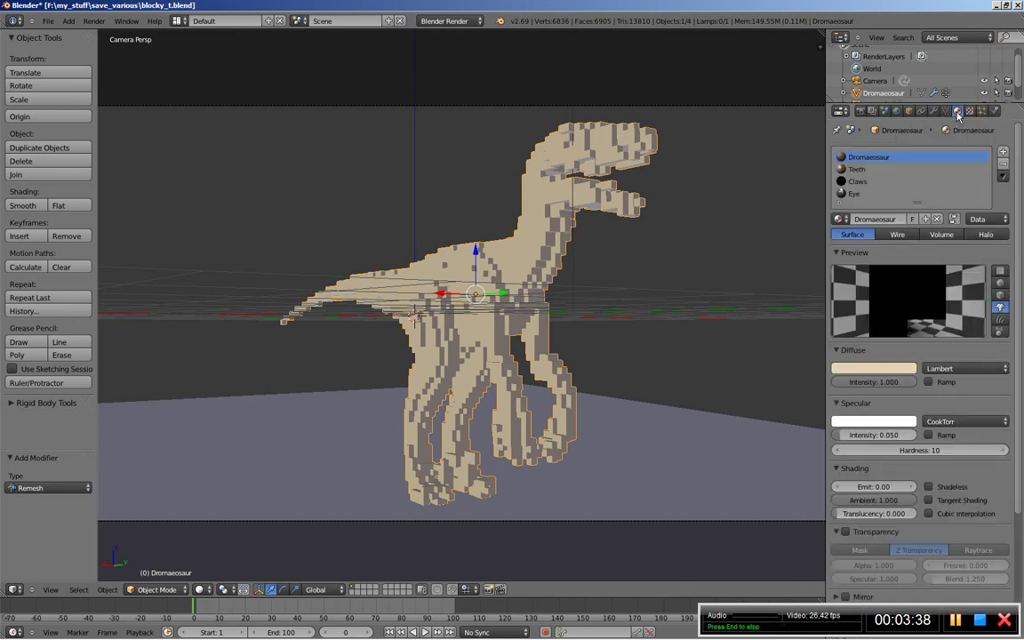
left_click(1002, 164)
left_click(1003, 167)
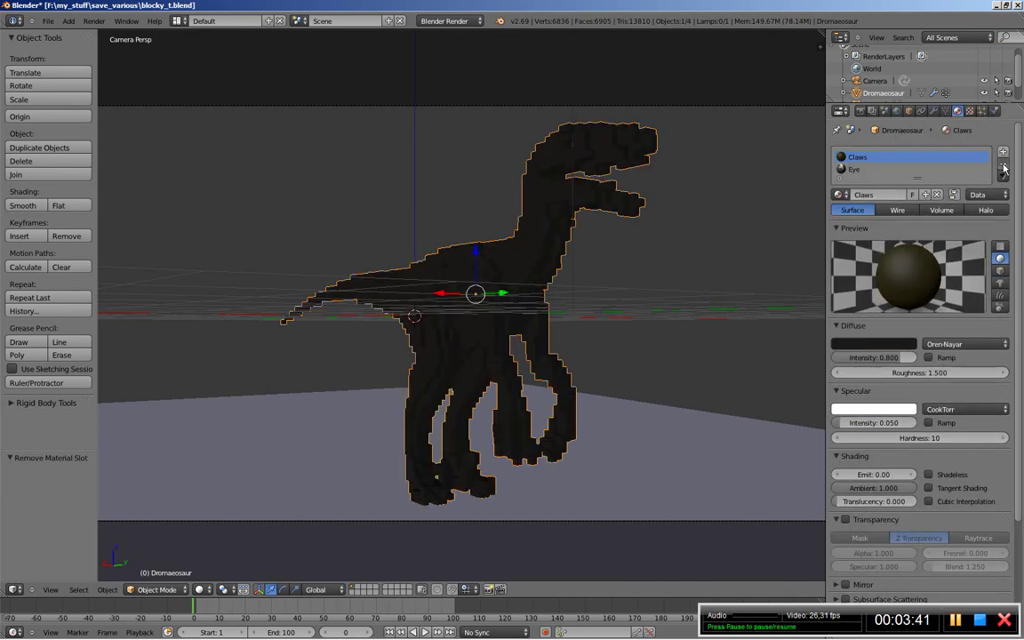
left_click(1003, 168)
left_click(1003, 167)
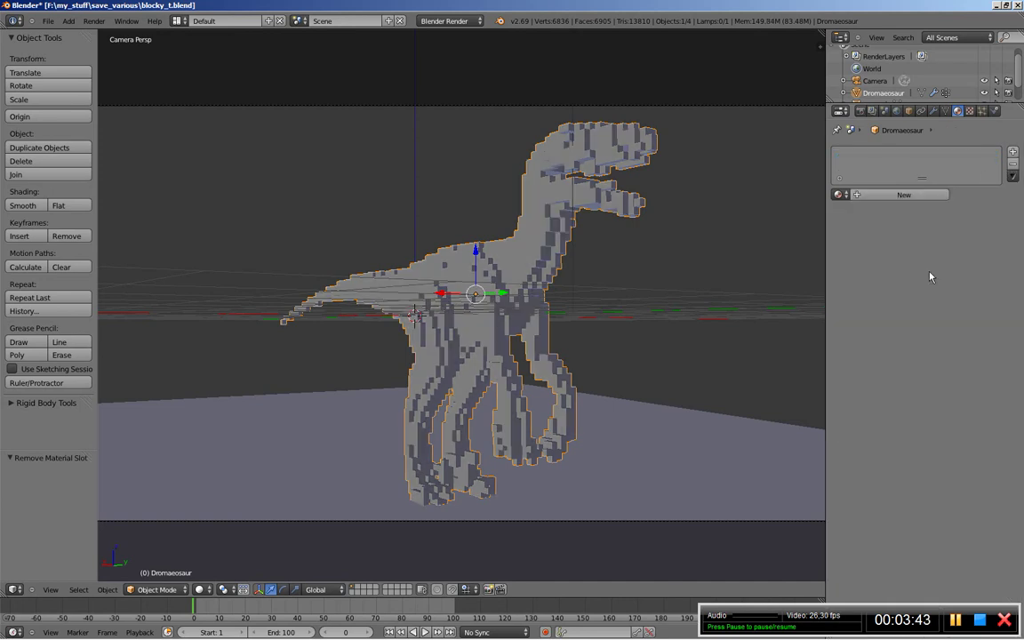
left_click(898, 194)
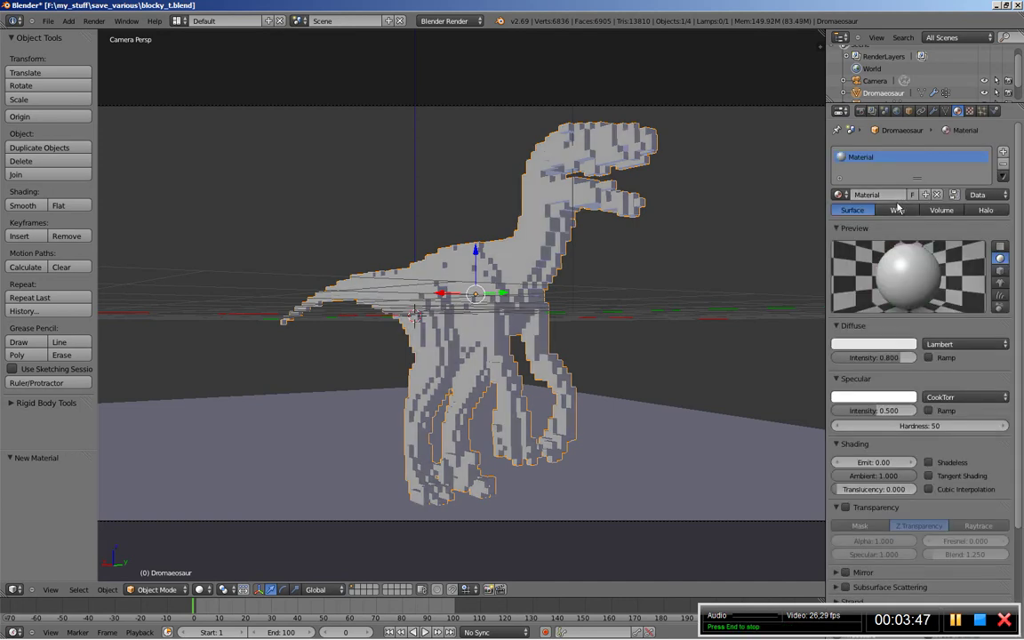
Step: Switch the render engine to Cycles and enable nodes on the material
left_click(462, 22)
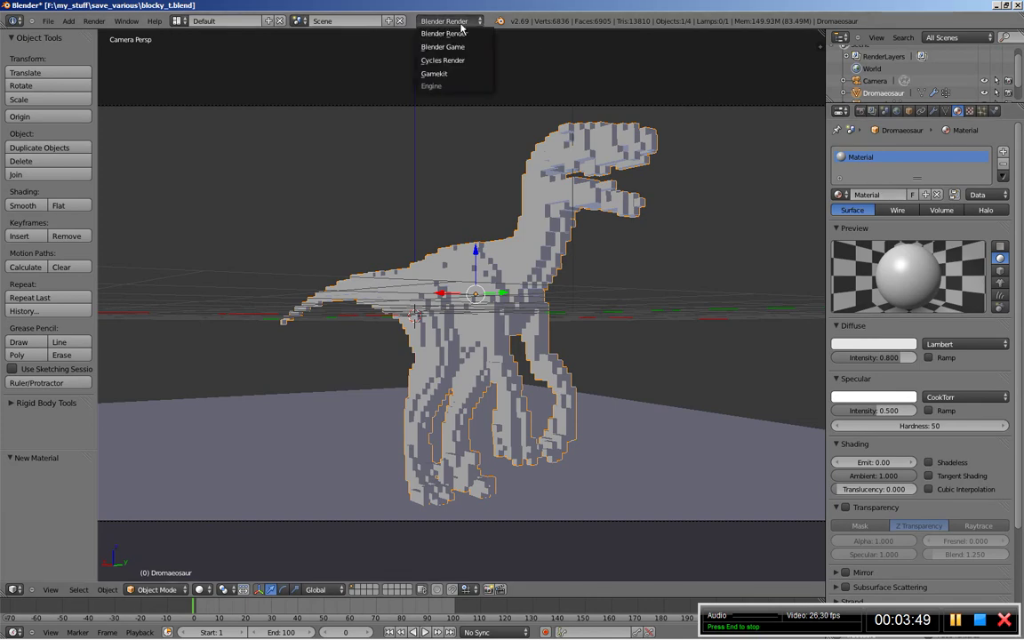
left_click(458, 61)
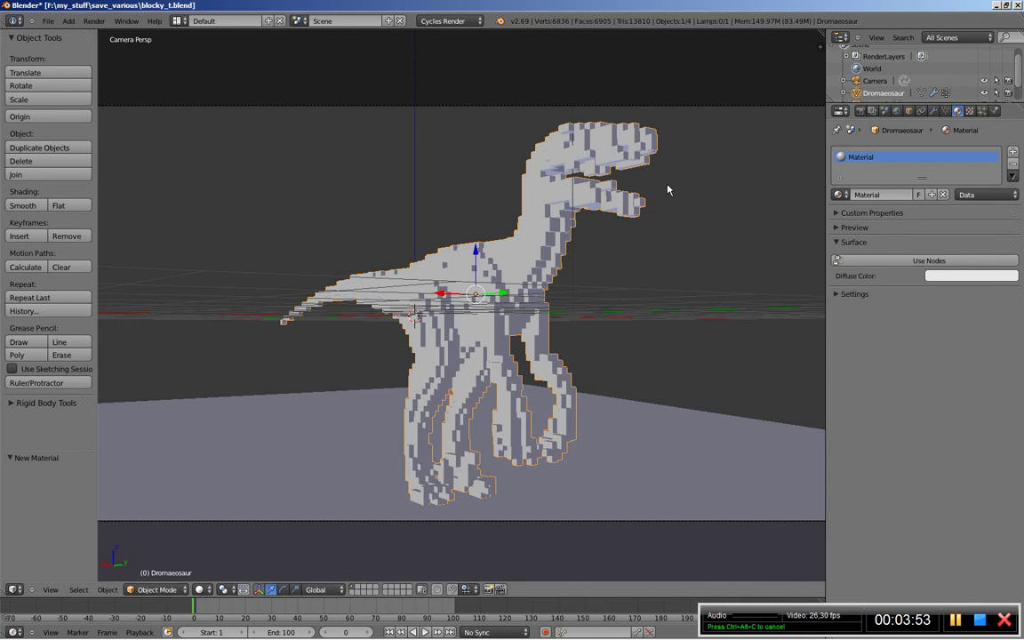
left_click(920, 261)
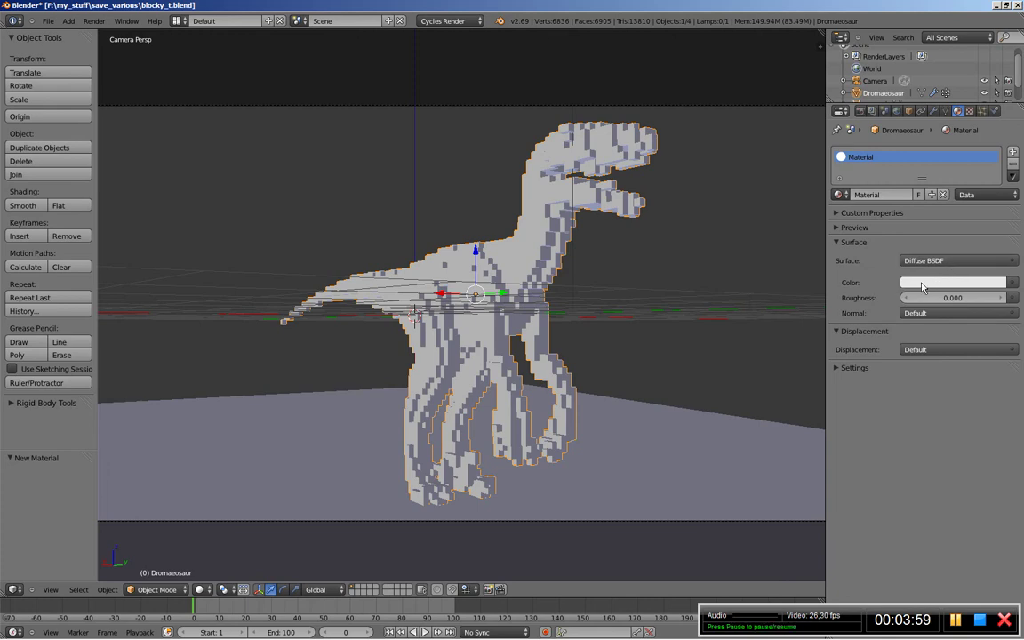
Step: Set the Diffuse BSDF colour to a slightly darkened bright green
left_click(921, 284)
left_click_drag(925, 153, 901, 150)
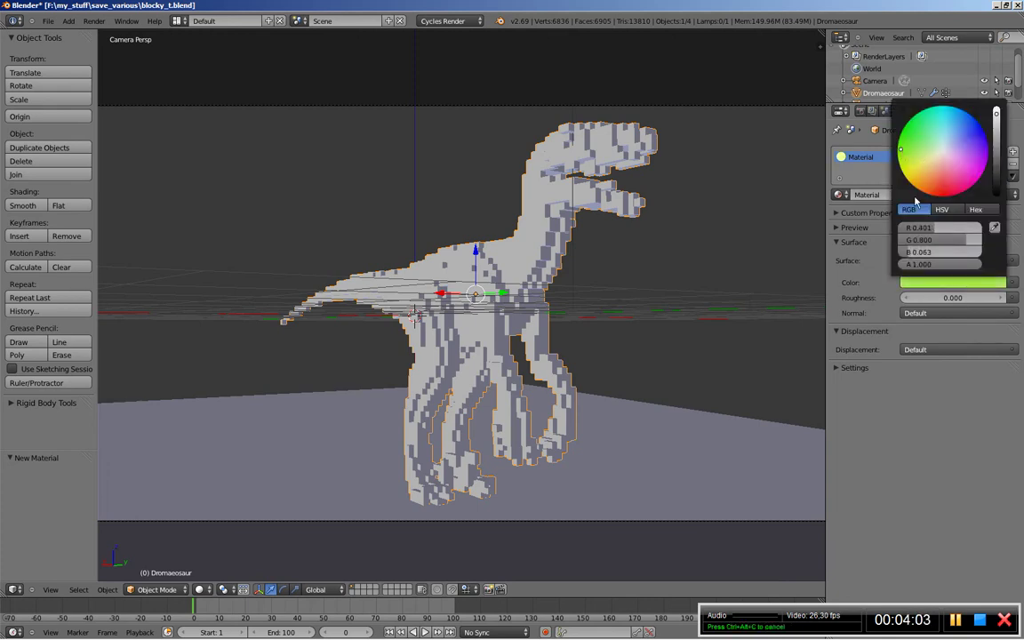
left_click_drag(997, 114, 999, 124)
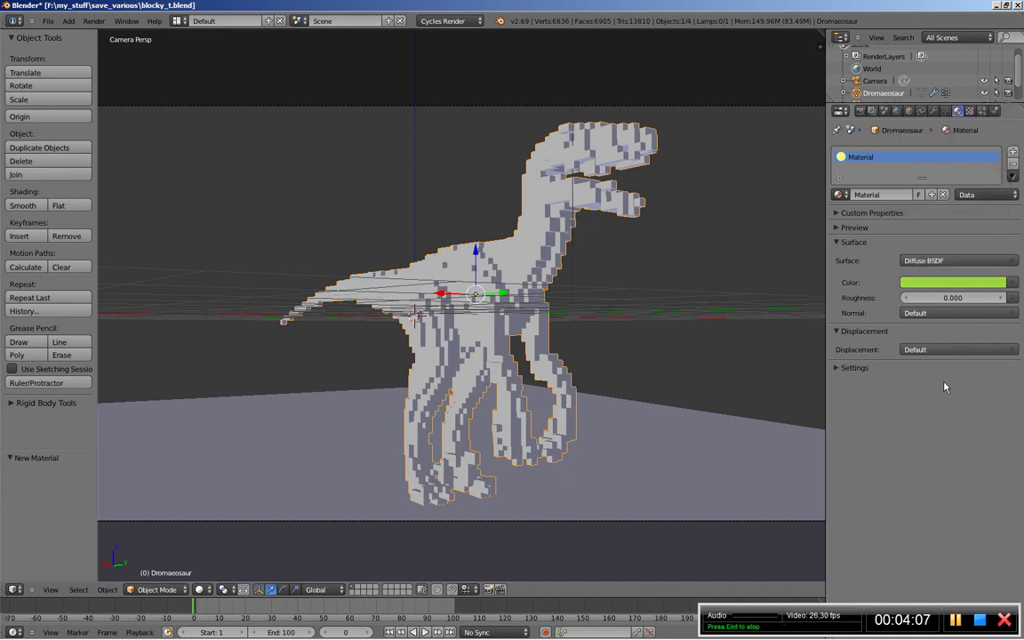
Step: Enable nodes for the World's white 1.000-strength background and set Ambient Occlusion factor to 0.3
left_click(896, 112)
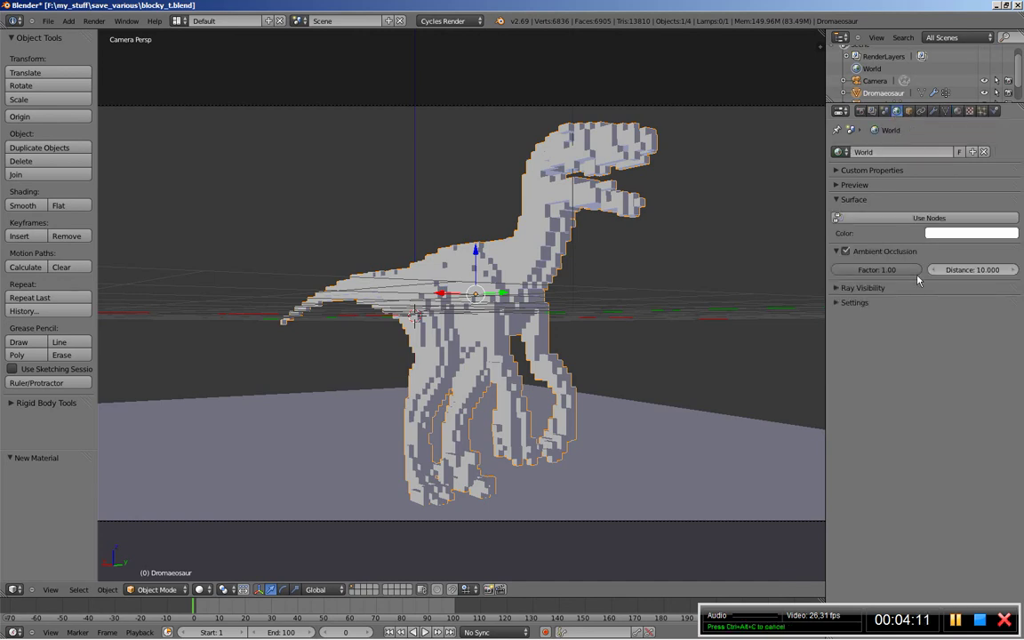
left_click(919, 218)
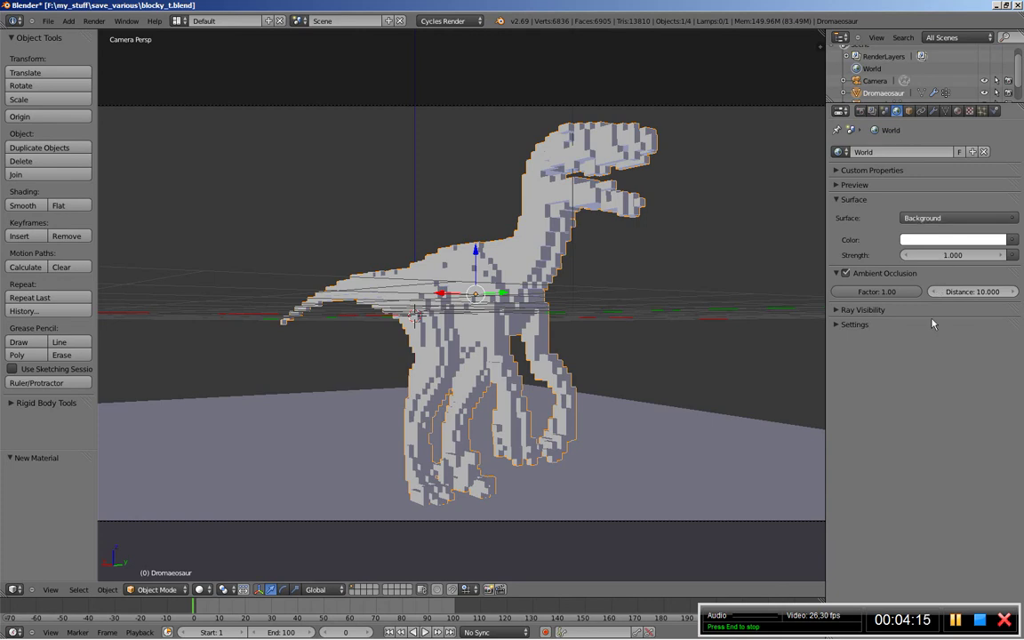
left_click(880, 292)
type("0.3")
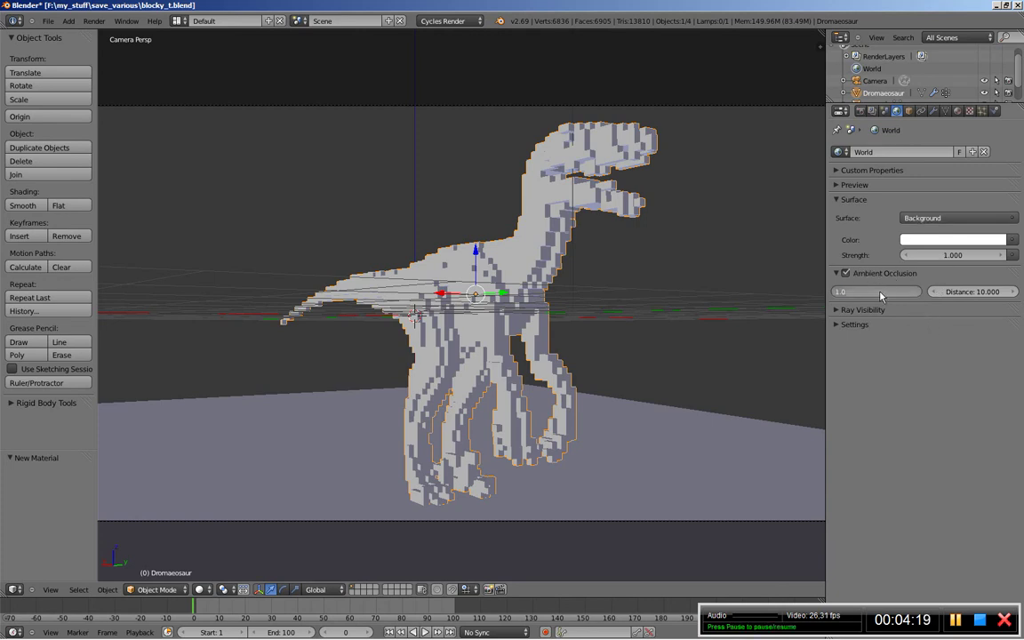
key("Return")
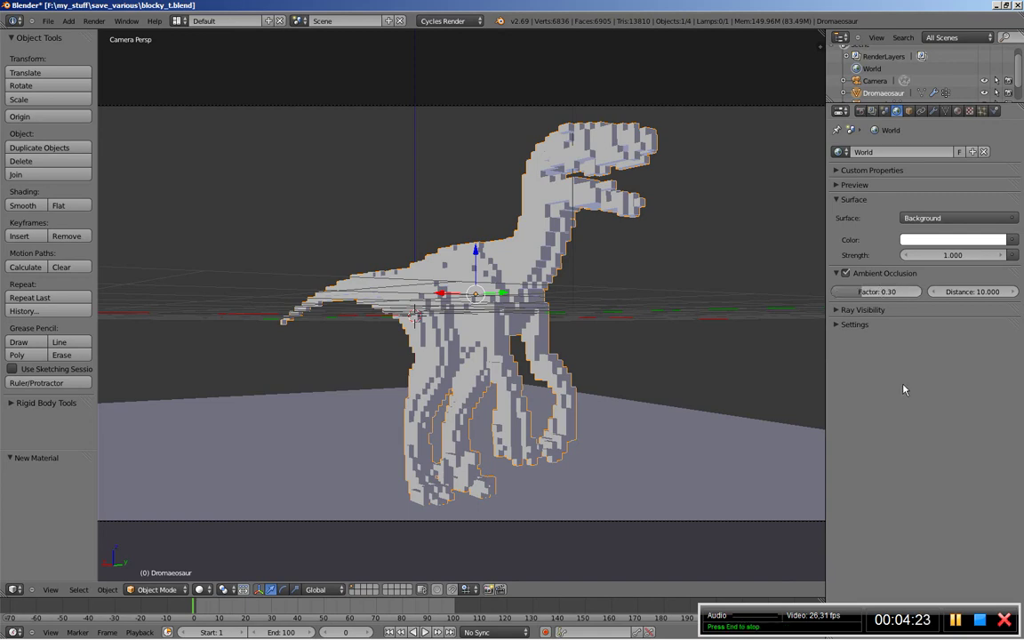
Step: Raise Cycles render samples from 10 to 100 and switch the render device to GPU Compute
left_click(859, 110)
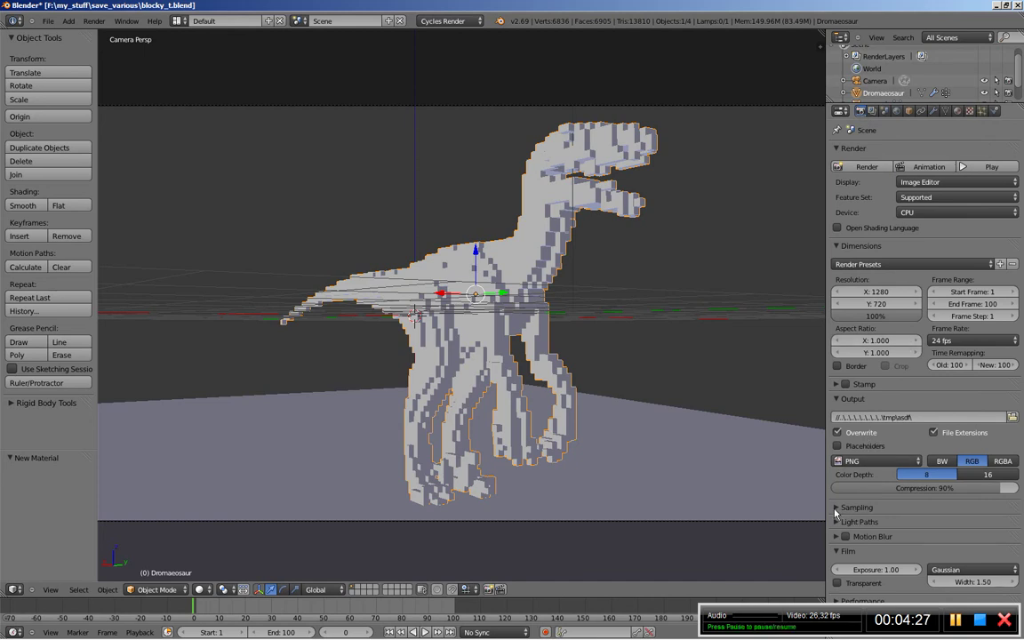
left_click(835, 511)
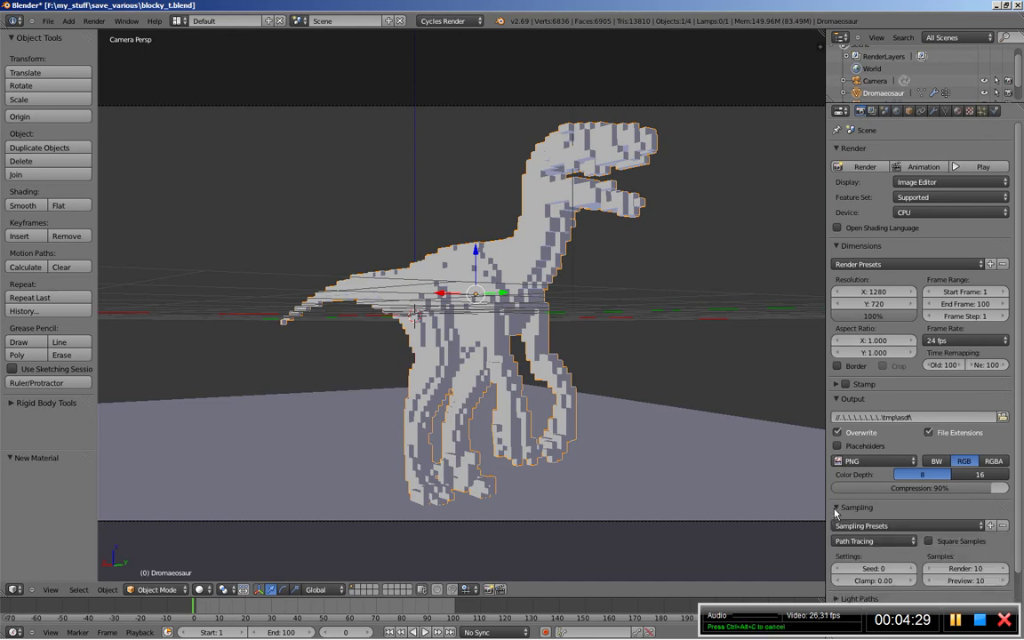
left_click(966, 569)
type("100")
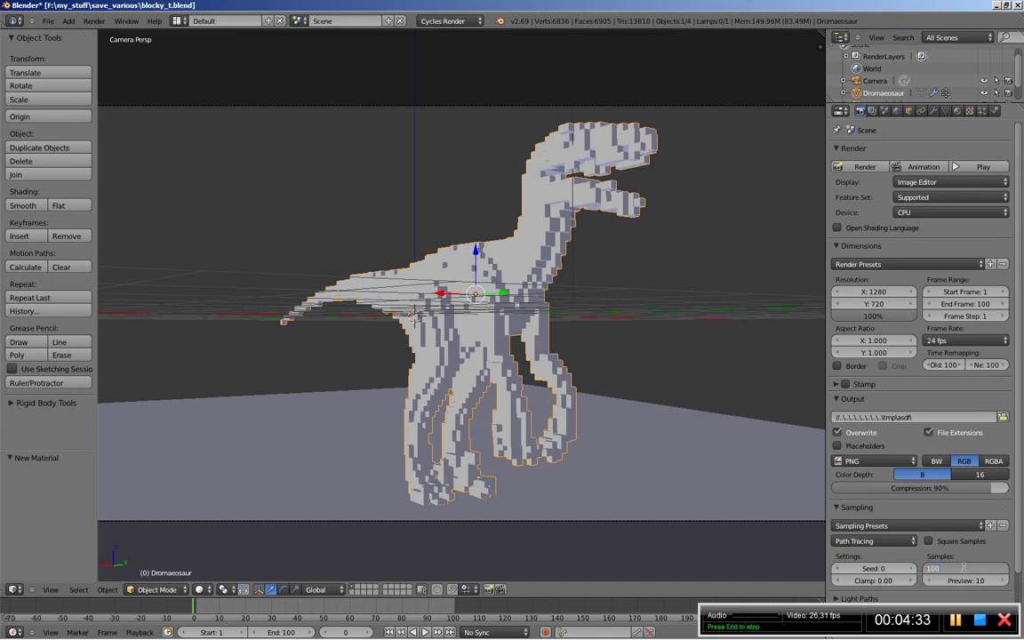
key("Return")
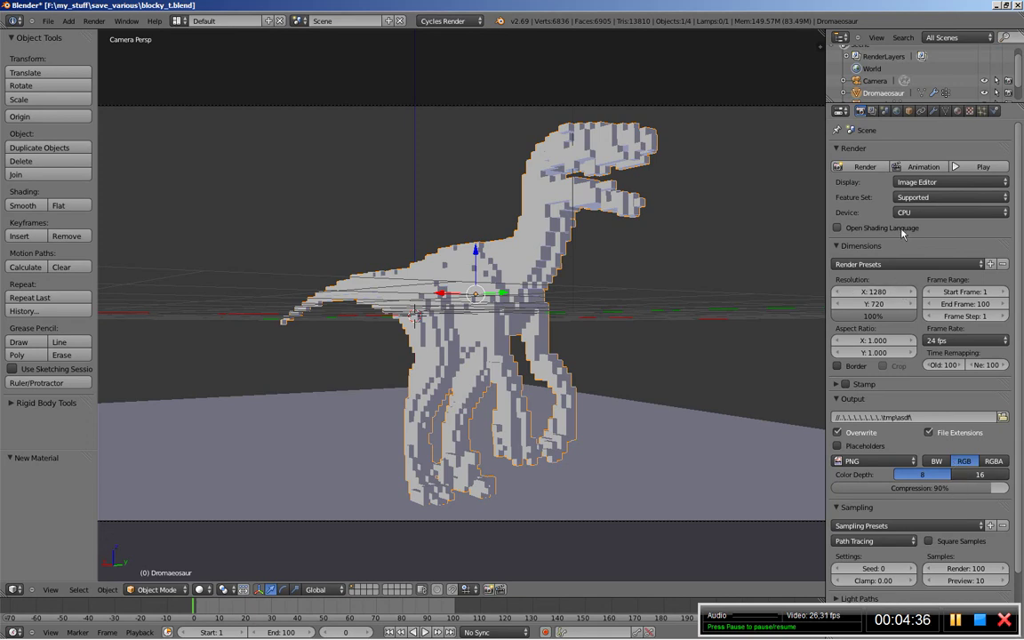
left_click(935, 213)
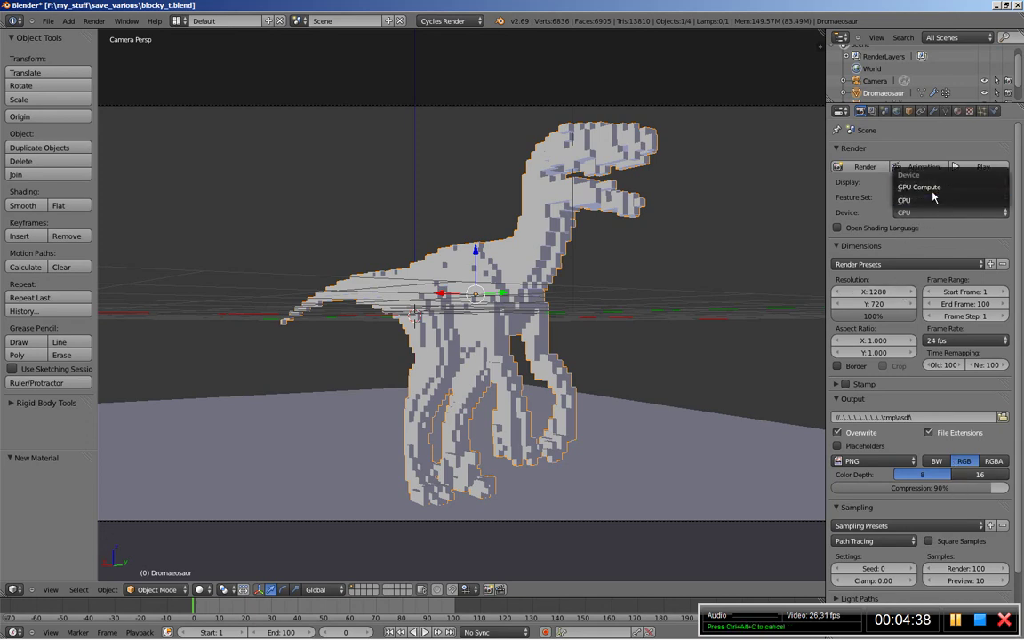
left_click(932, 190)
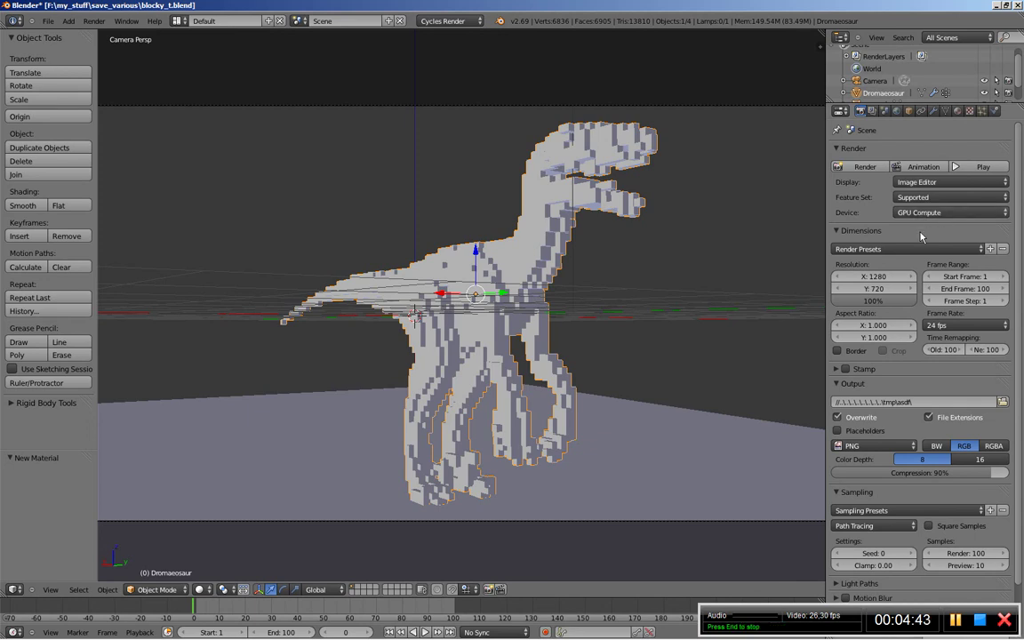
Step: Start the Cycles render of the raptor and view it at Zoom 1:1
left_click(861, 167)
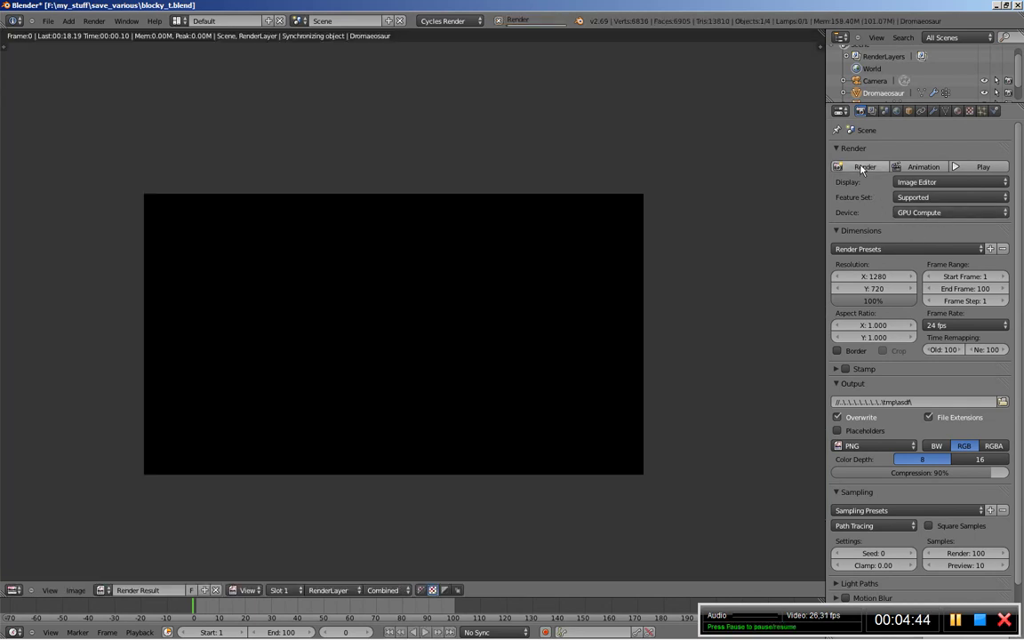
left_click(50, 591)
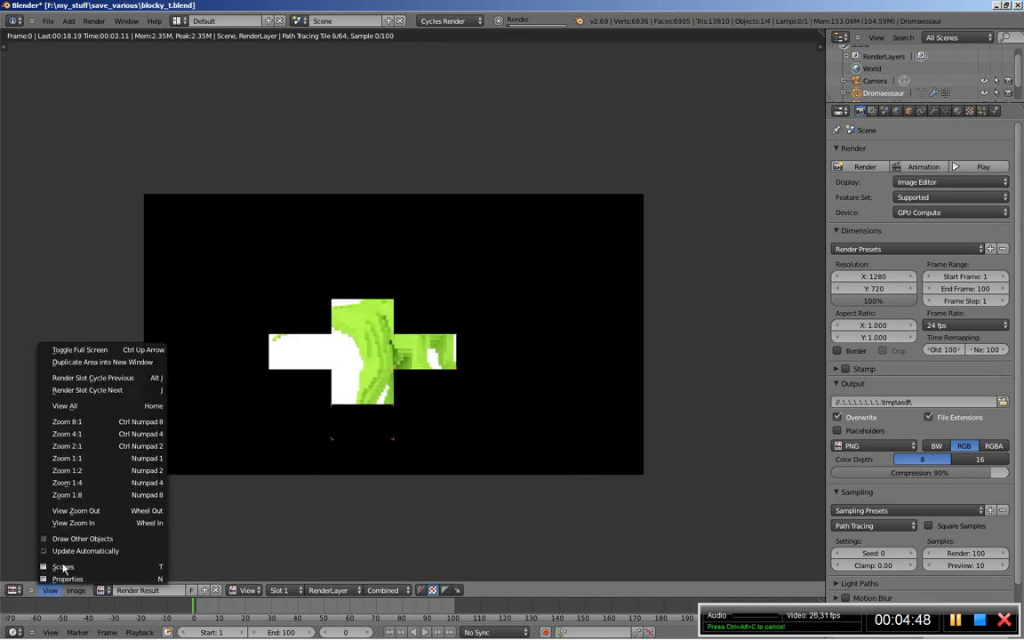
left_click(68, 457)
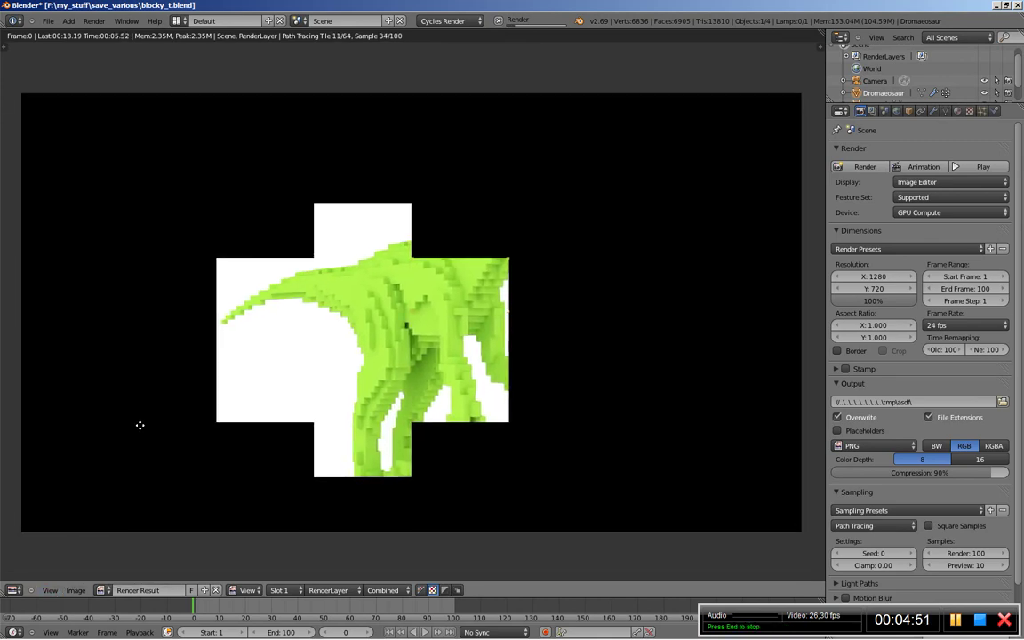